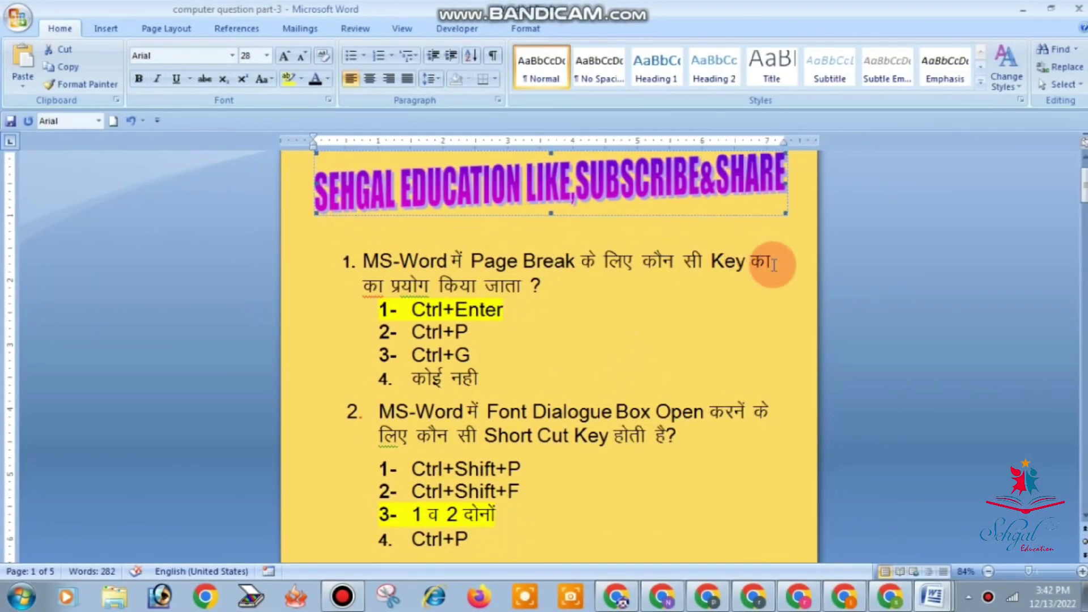
Highlight question 1's 'Page Break' wording and its answer Ctrl+Enter in the quiz
click(482, 258)
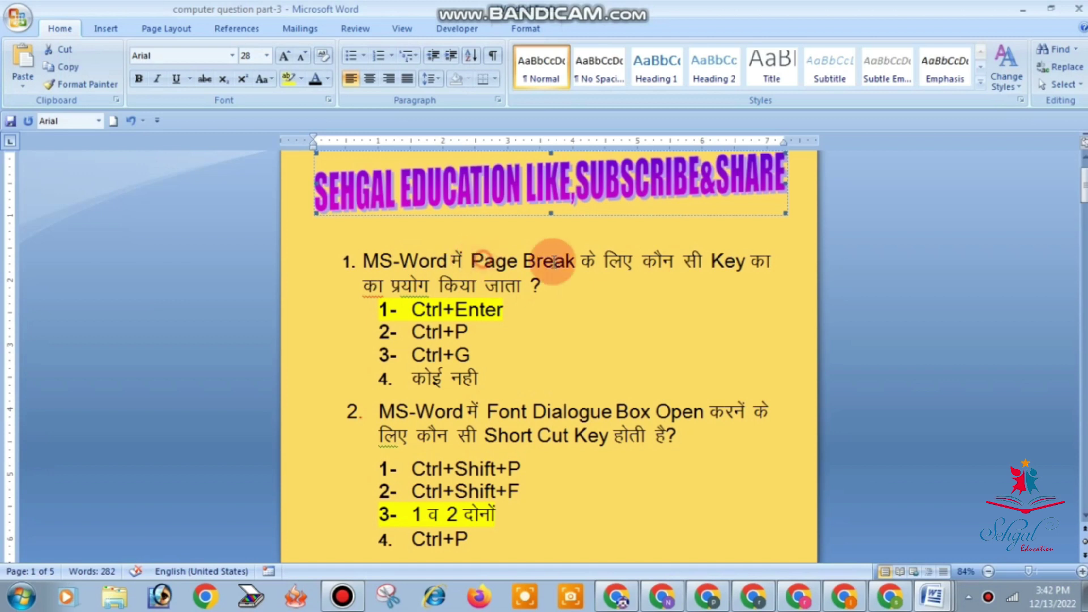
drag(472, 262, 579, 261)
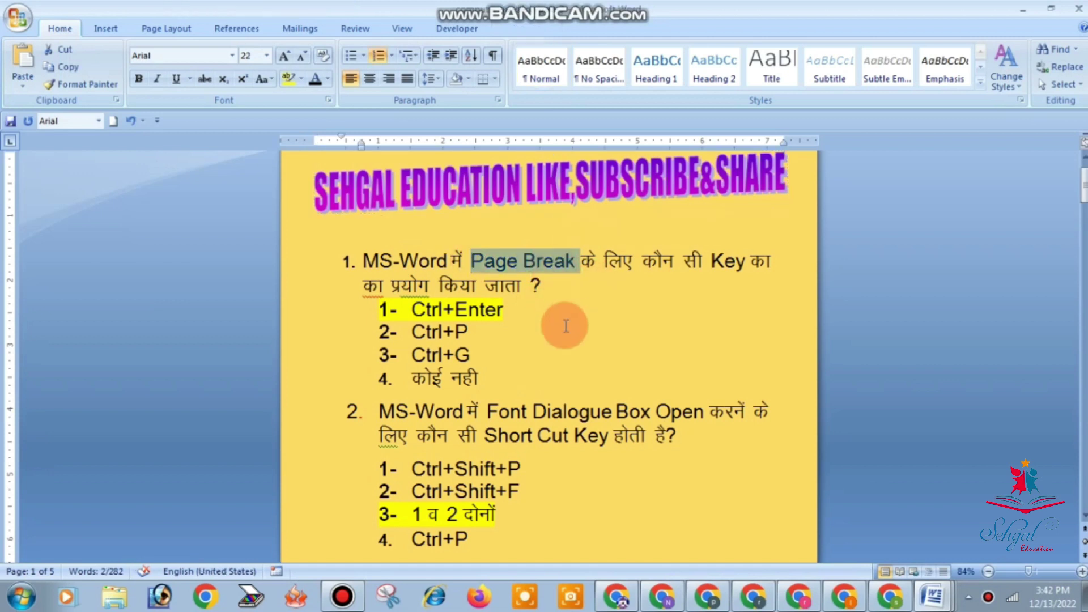
click(530, 326)
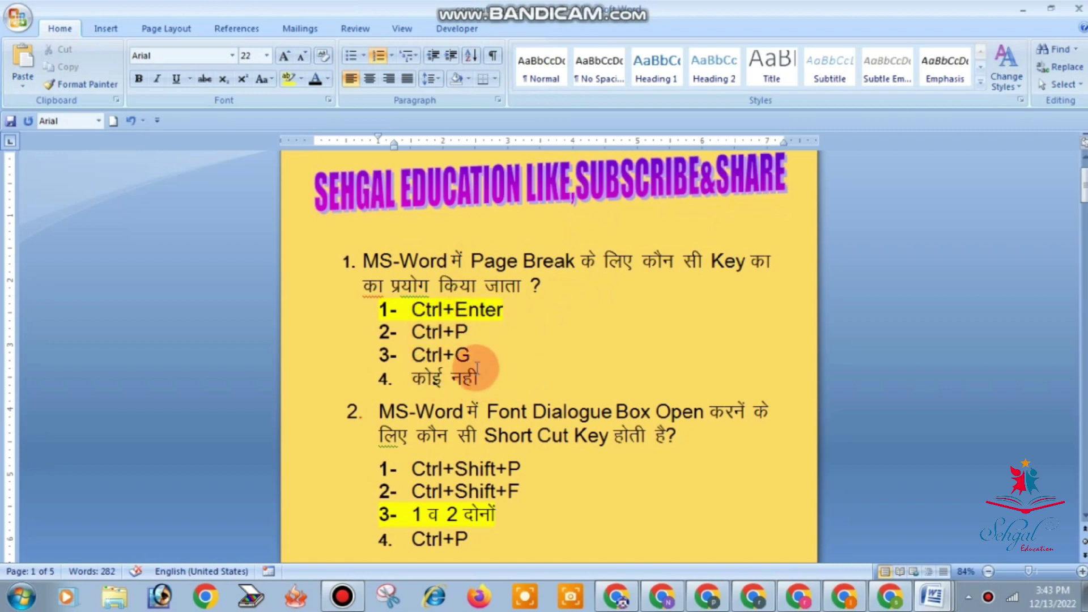
drag(409, 309, 501, 309)
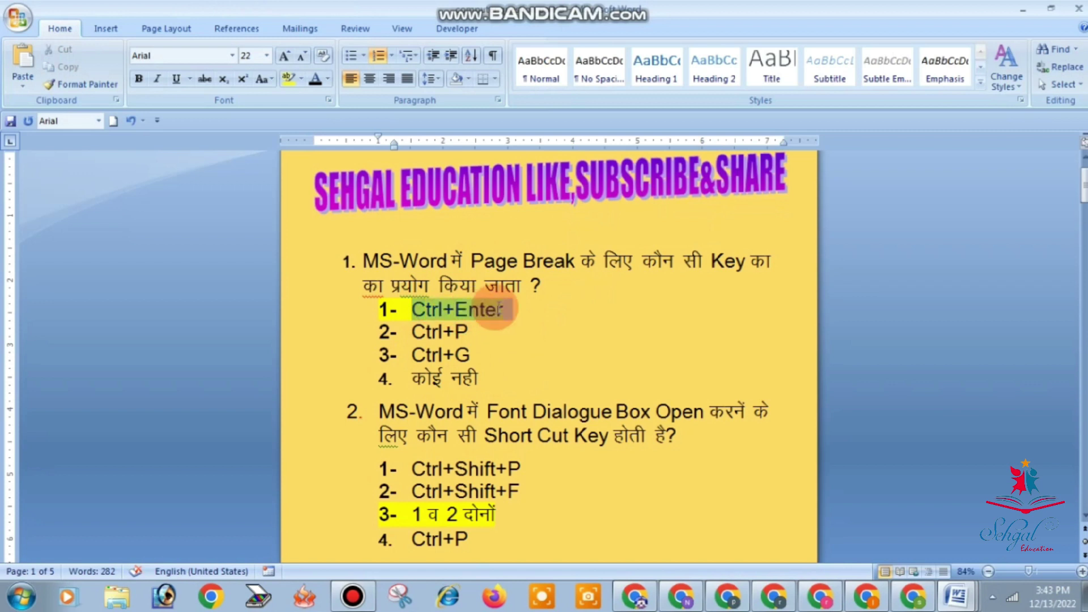
click(502, 309)
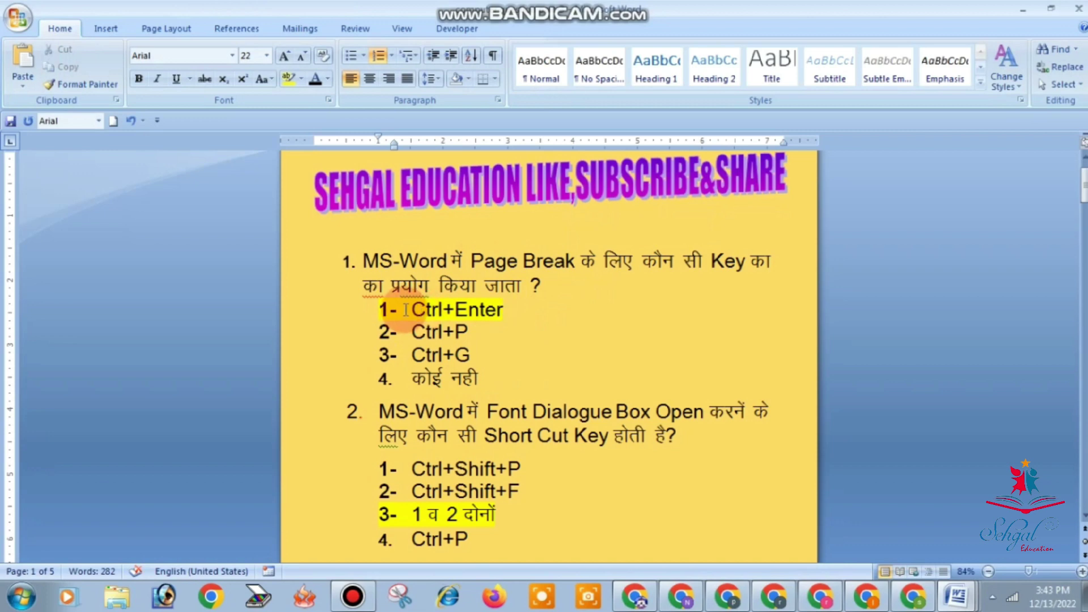
In Document3, insert a page break after 'document look.' with Ctrl+Enter
key(alt+Tab)
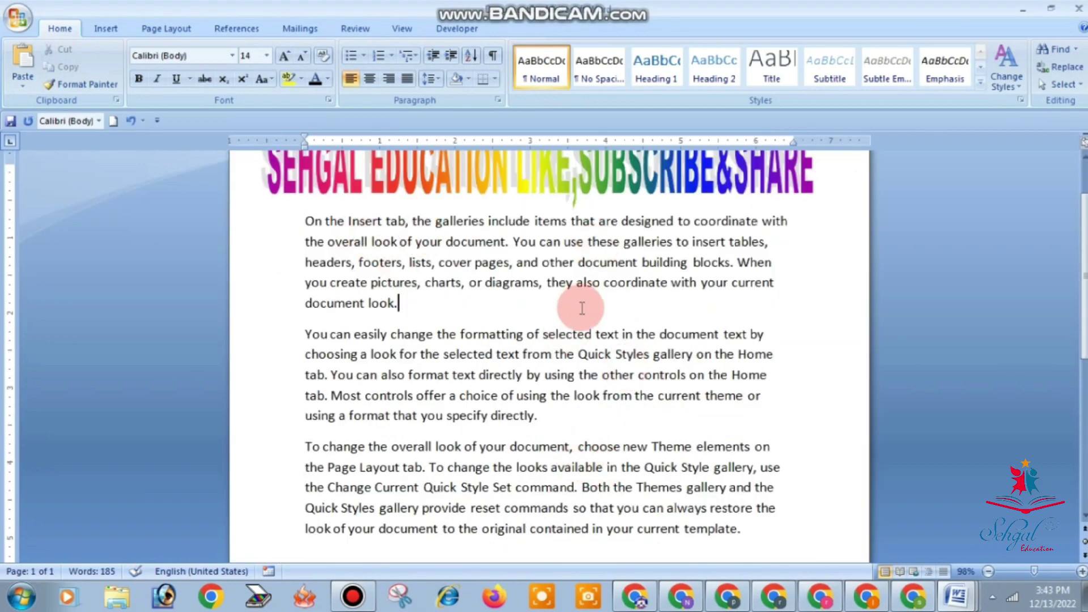
scroll(567, 324, up, 1)
click(402, 356)
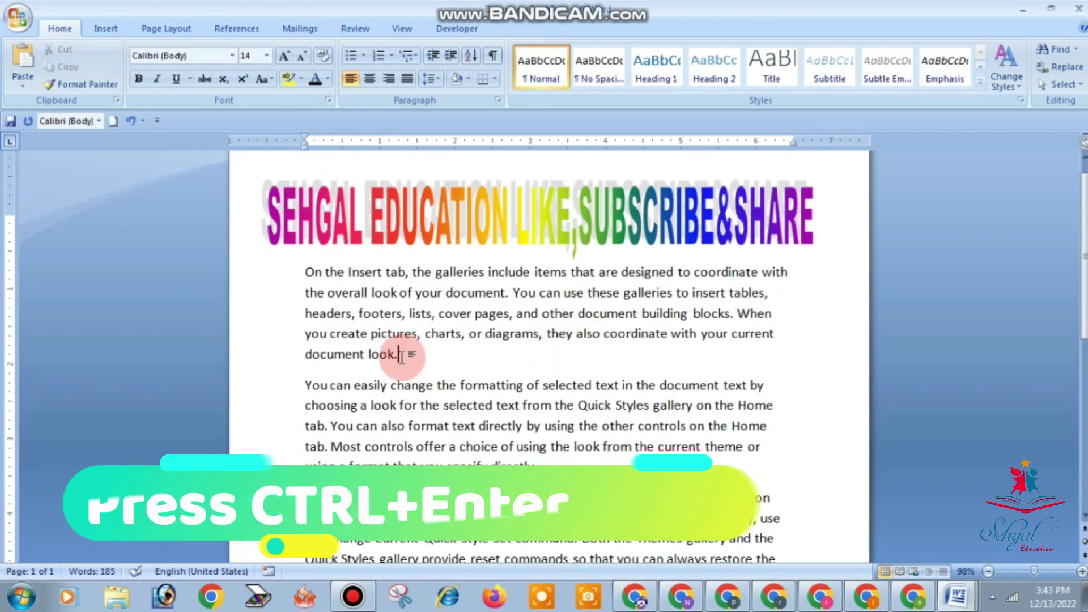
key(ctrl+Return)
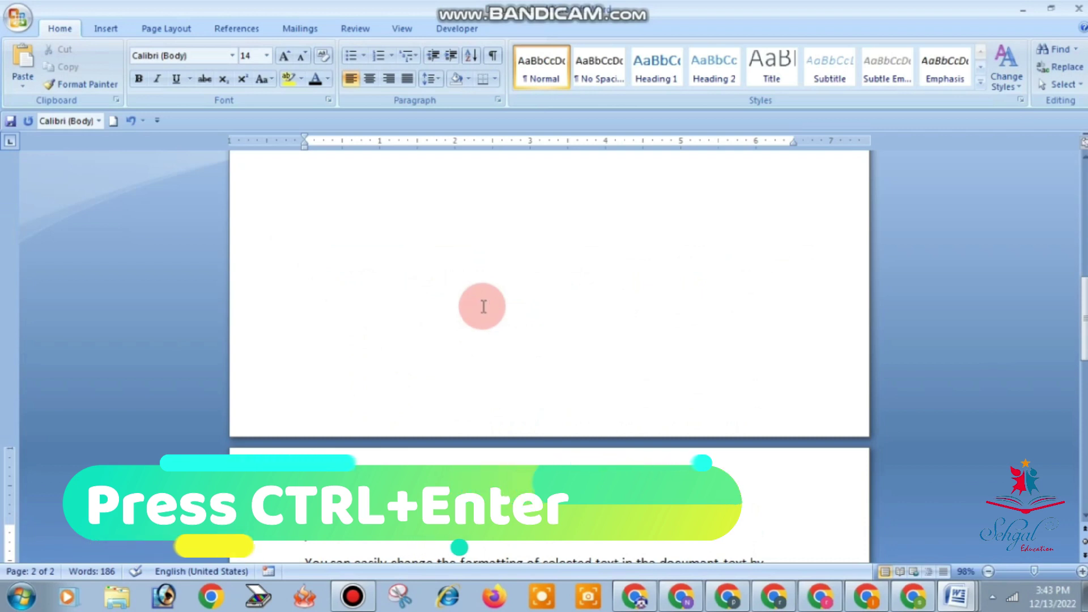
Check the text pushed onto the new page, then undo the page break with Ctrl+Z
scroll(485, 306, down, 2)
scroll(454, 358, down, 2)
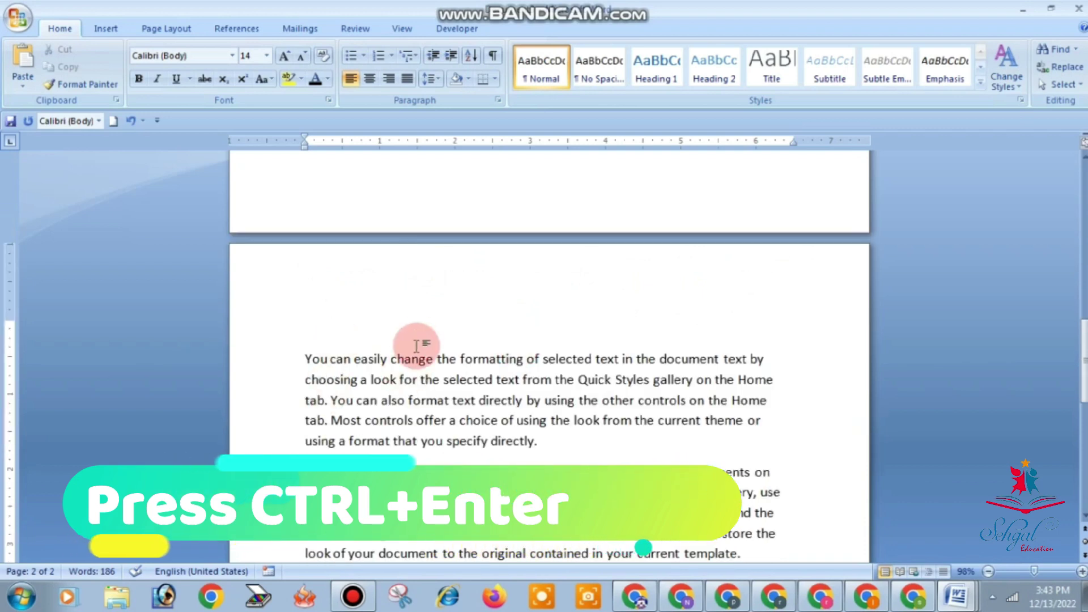
scroll(417, 397, up, 2)
scroll(415, 406, up, 3)
scroll(417, 406, down, 5)
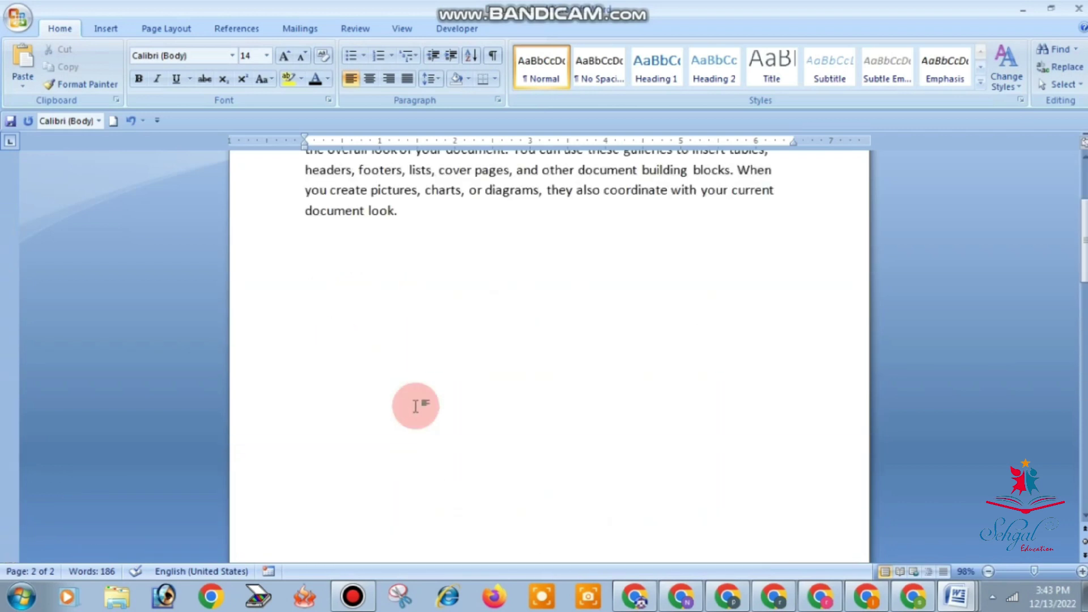
scroll(346, 314, up, 2)
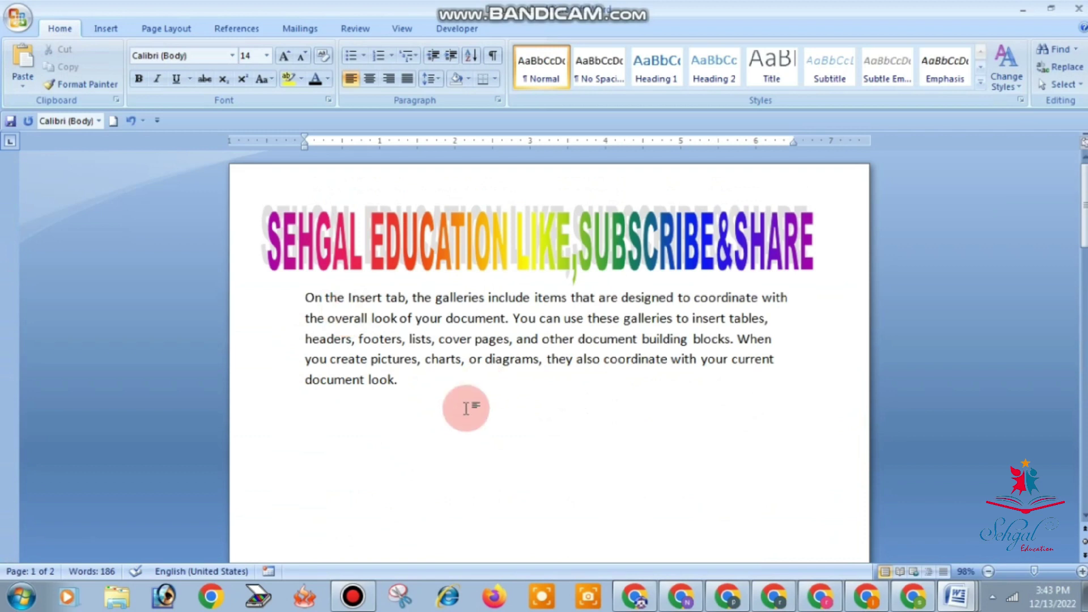
scroll(466, 408, down, 2)
scroll(450, 375, down, 1)
scroll(451, 371, down, 3)
scroll(452, 370, down, 2)
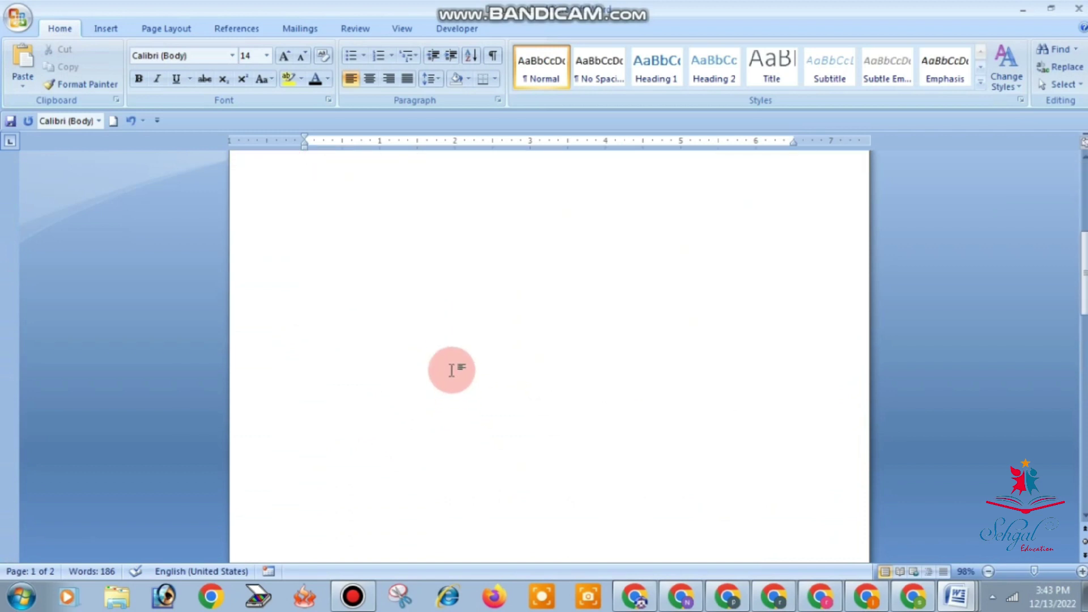
scroll(452, 370, down, 1)
scroll(452, 370, down, 3)
scroll(453, 371, down, 2)
scroll(454, 373, up, 6)
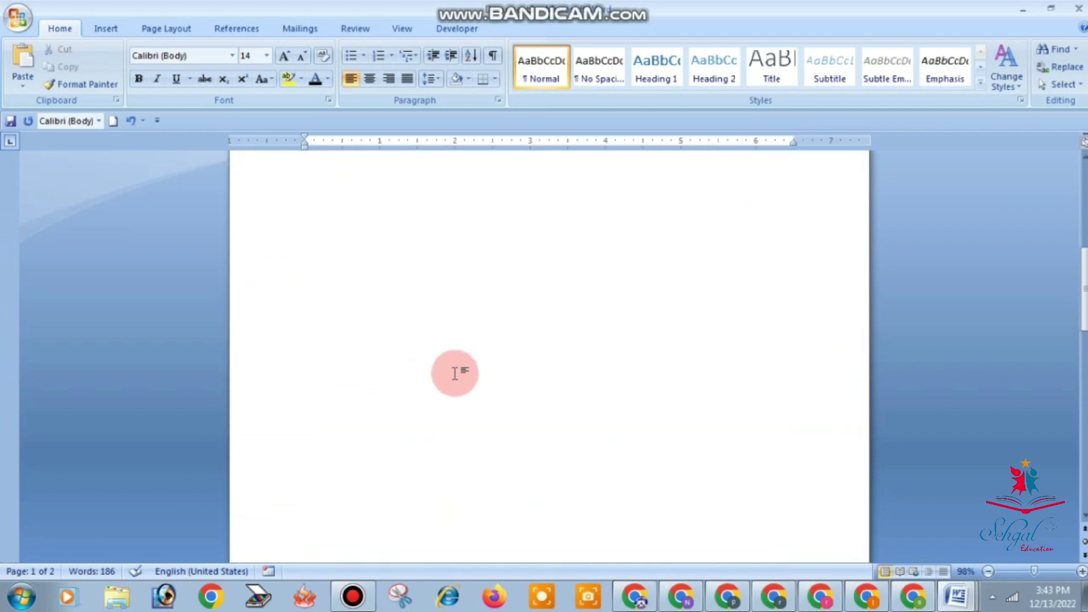
scroll(455, 373, up, 3)
scroll(455, 373, up, 3)
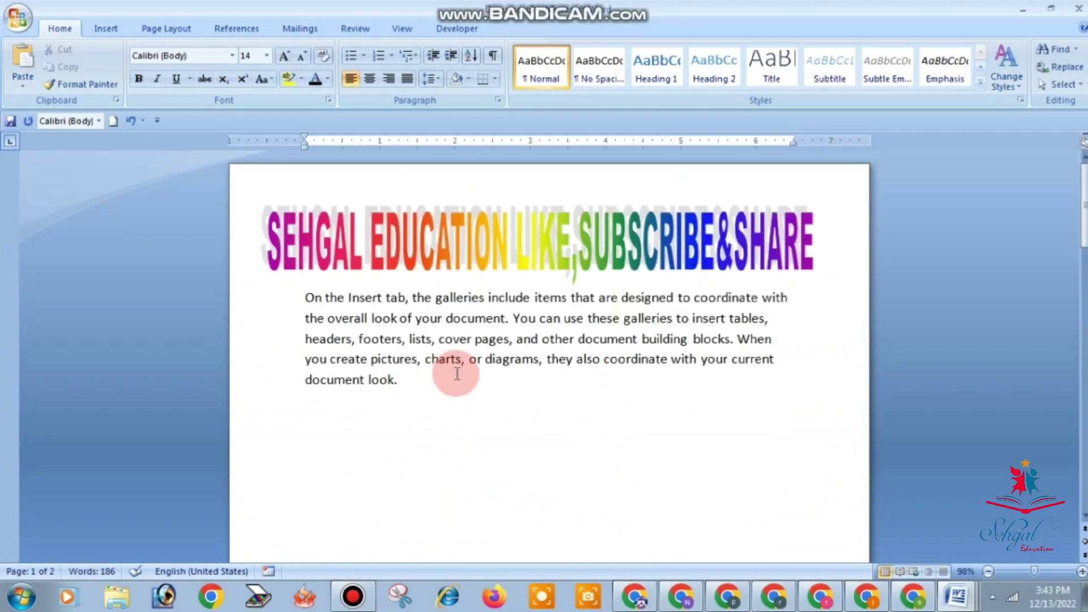
key(ctrl+z)
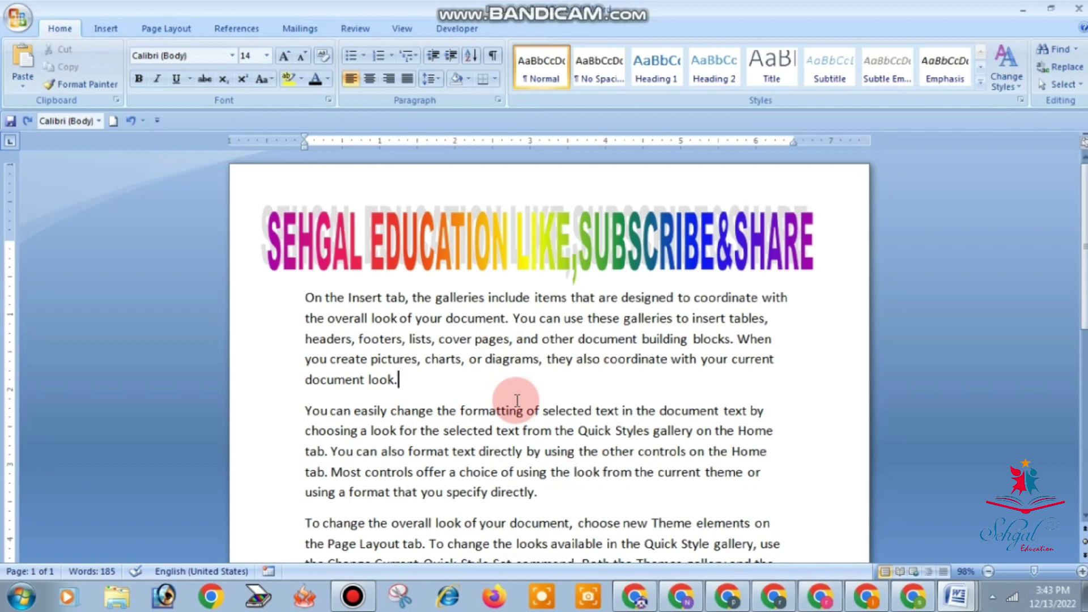
key(alt)
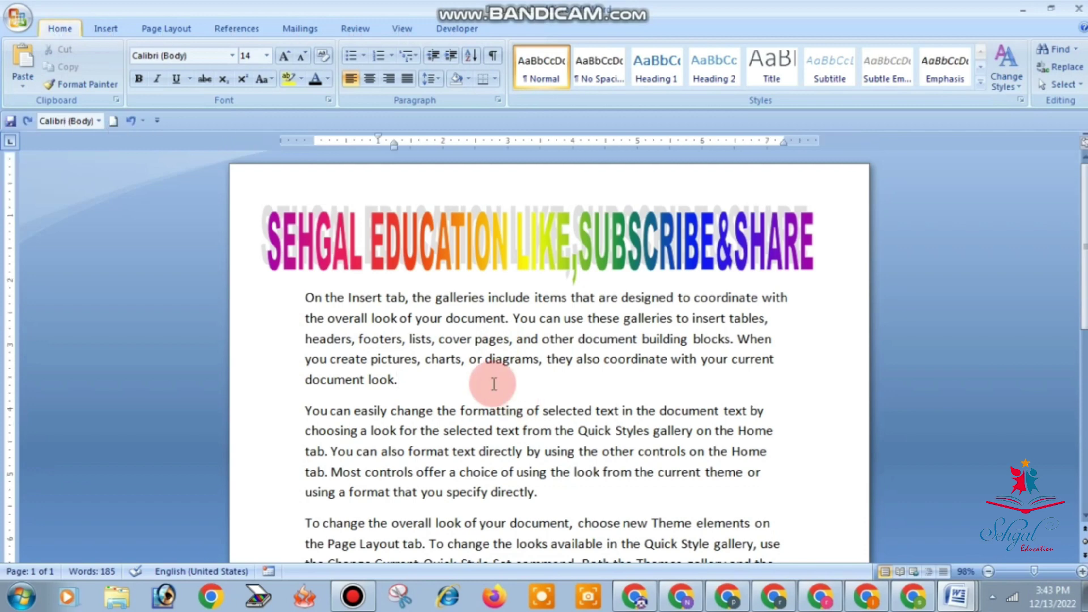
Scroll to question 2 and highlight the phrase 'Font Dialogue Box Open', then deselect it
scroll(513, 341, down, 3)
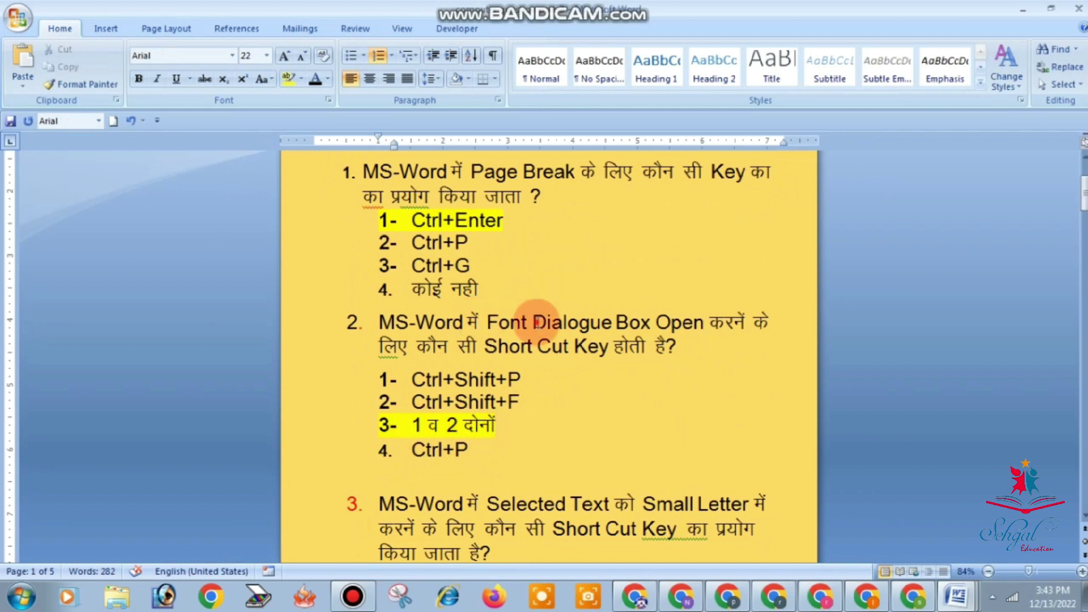
drag(537, 321, 706, 323)
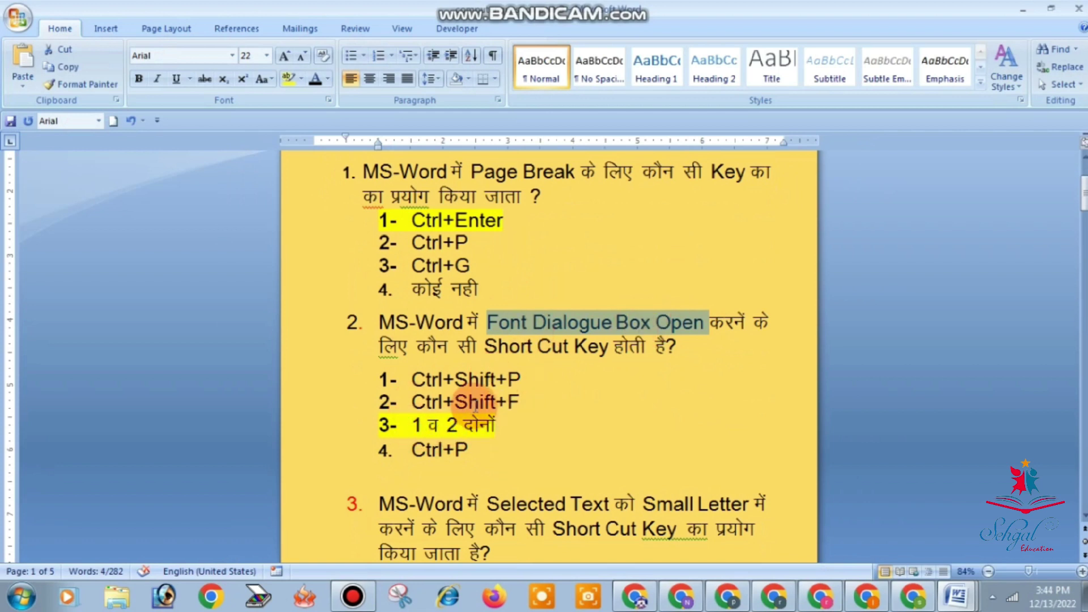
click(537, 407)
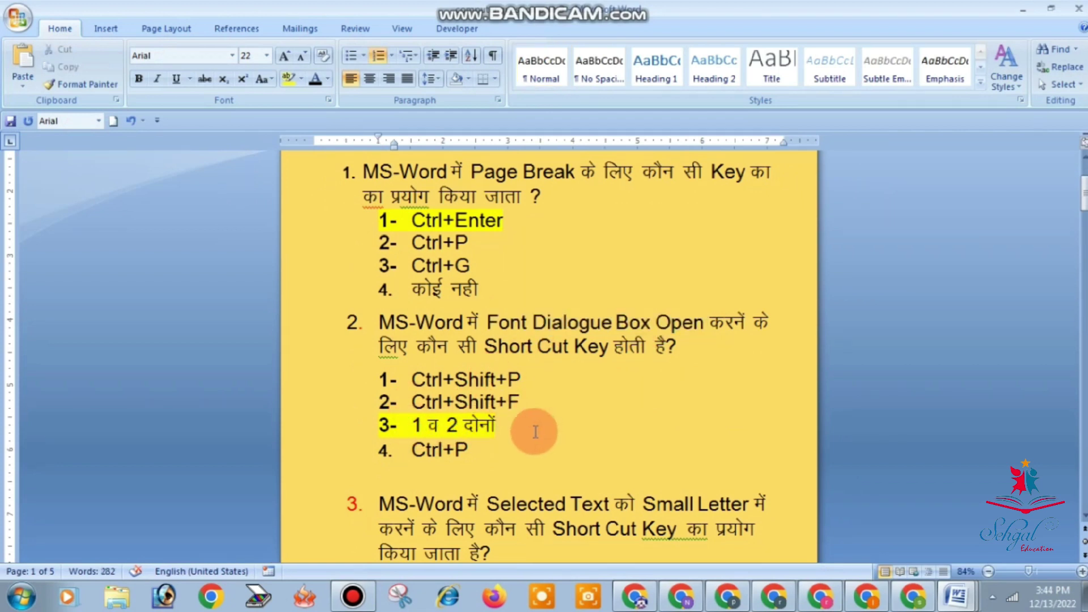
key(alt+Tab)
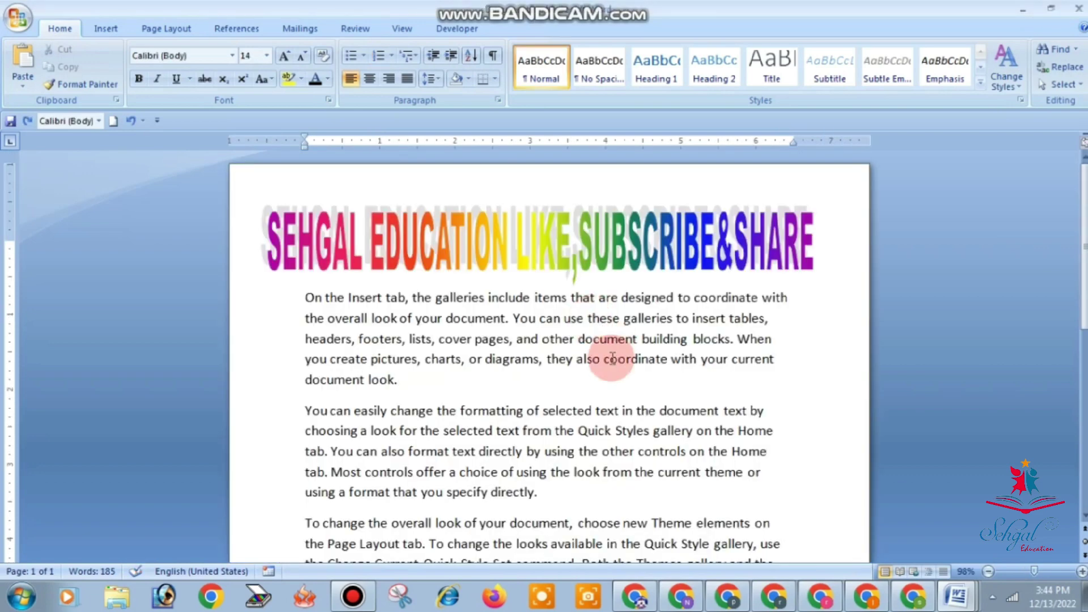
scroll(341, 334, down, 1)
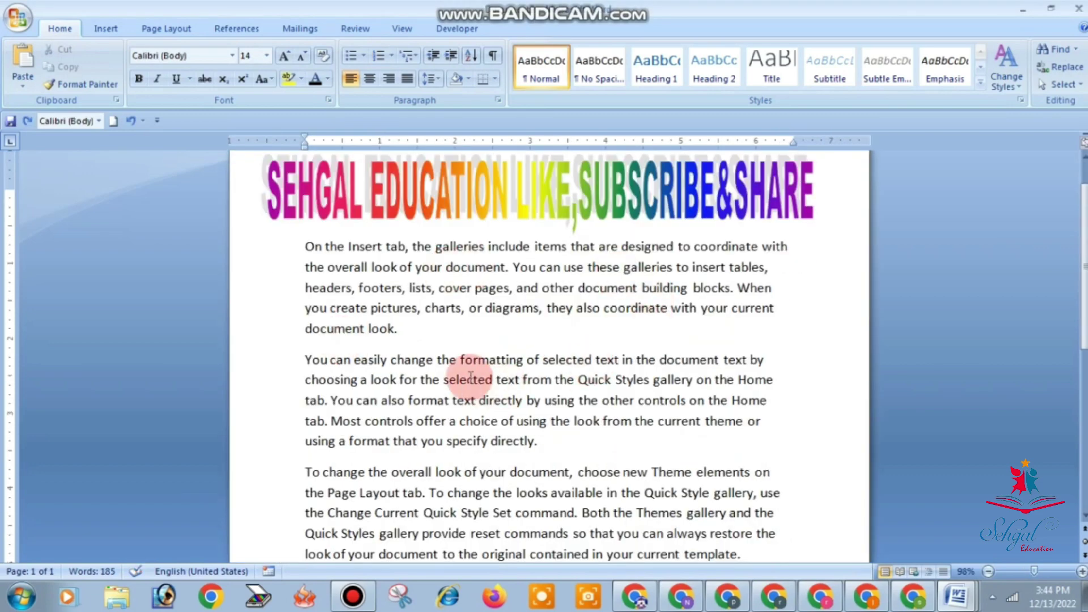
scroll(470, 378, down, 1)
scroll(430, 307, up, 1)
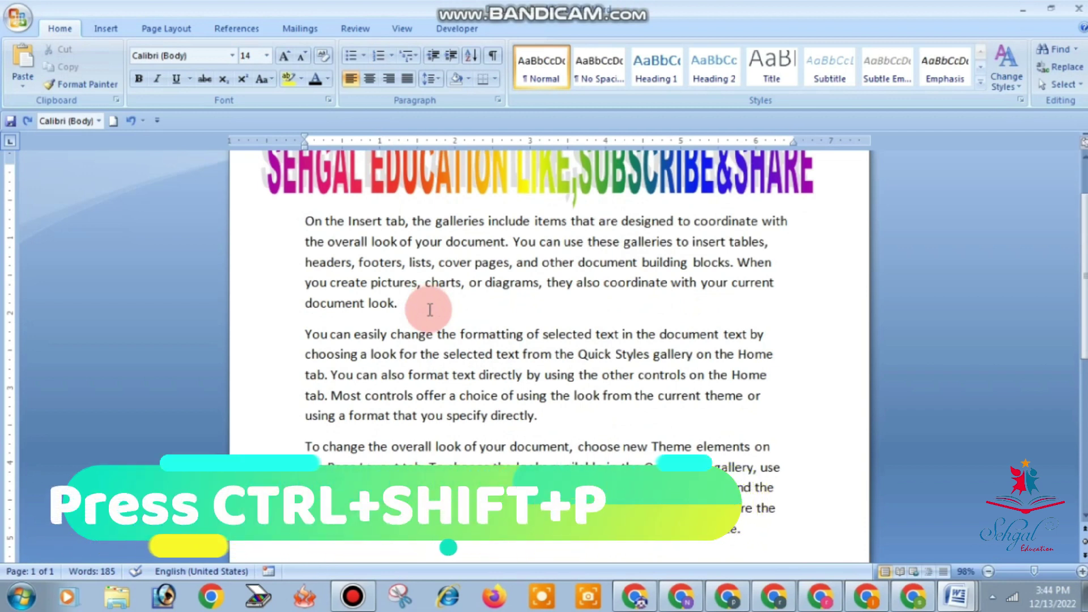
key(ctrl+shift+p)
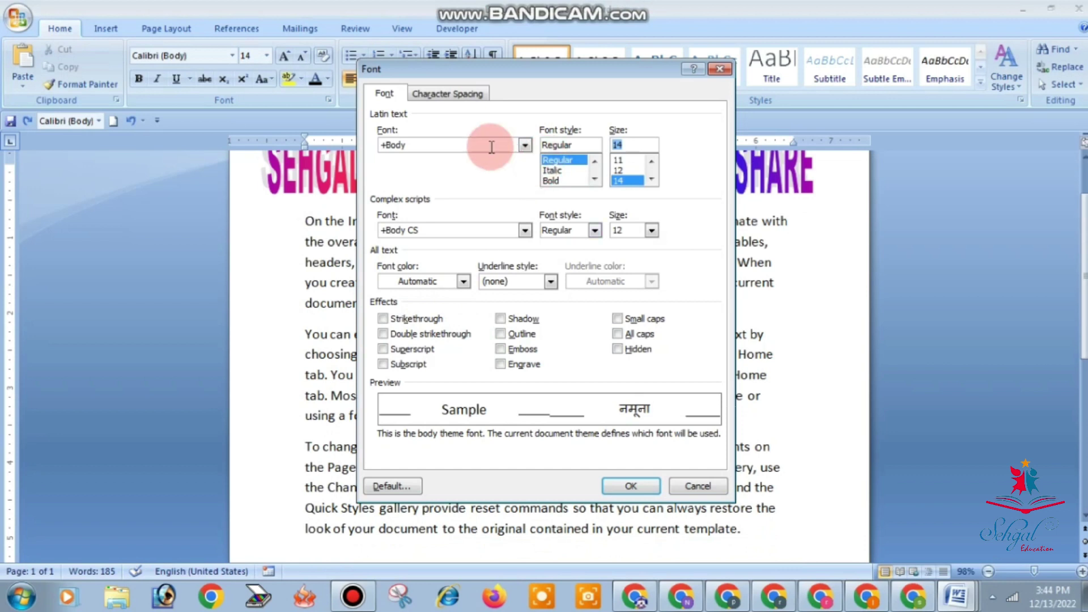
click(458, 94)
click(385, 94)
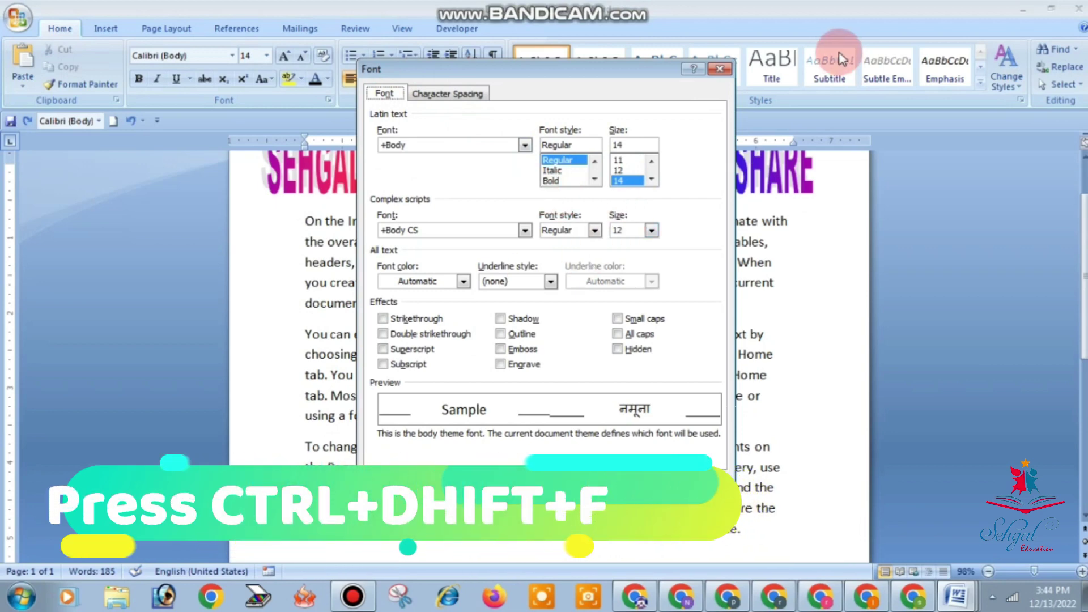
click(720, 69)
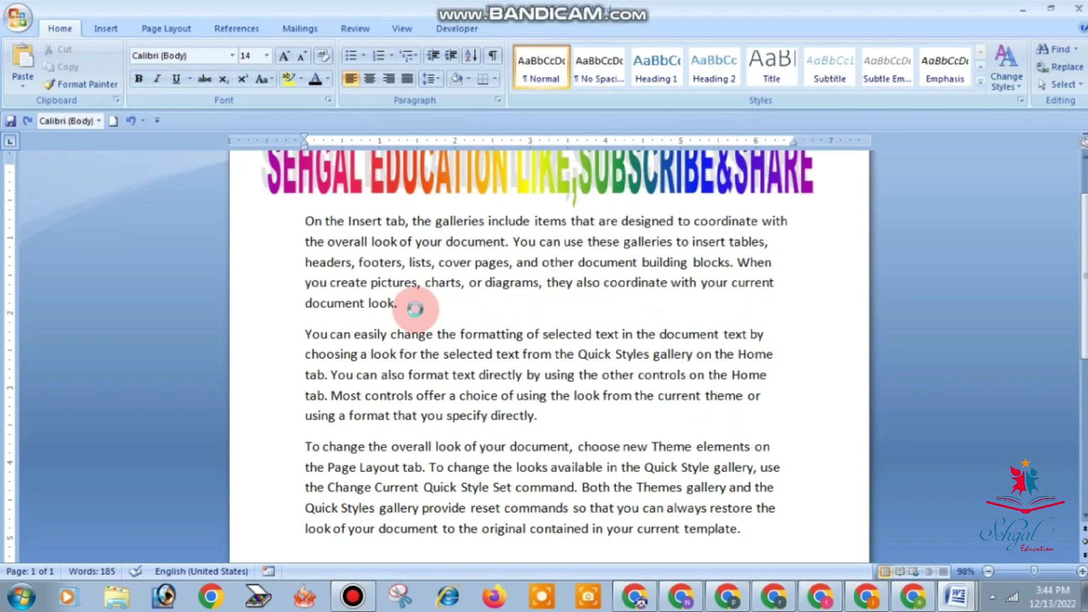
key(ctrl+shift+f)
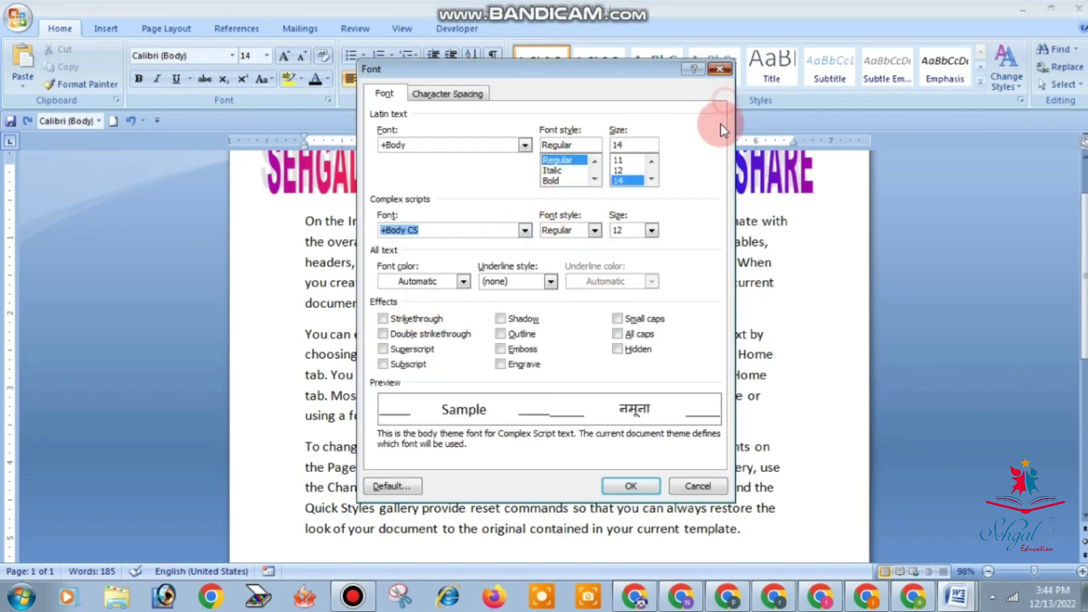
click(720, 68)
key(alt+Tab)
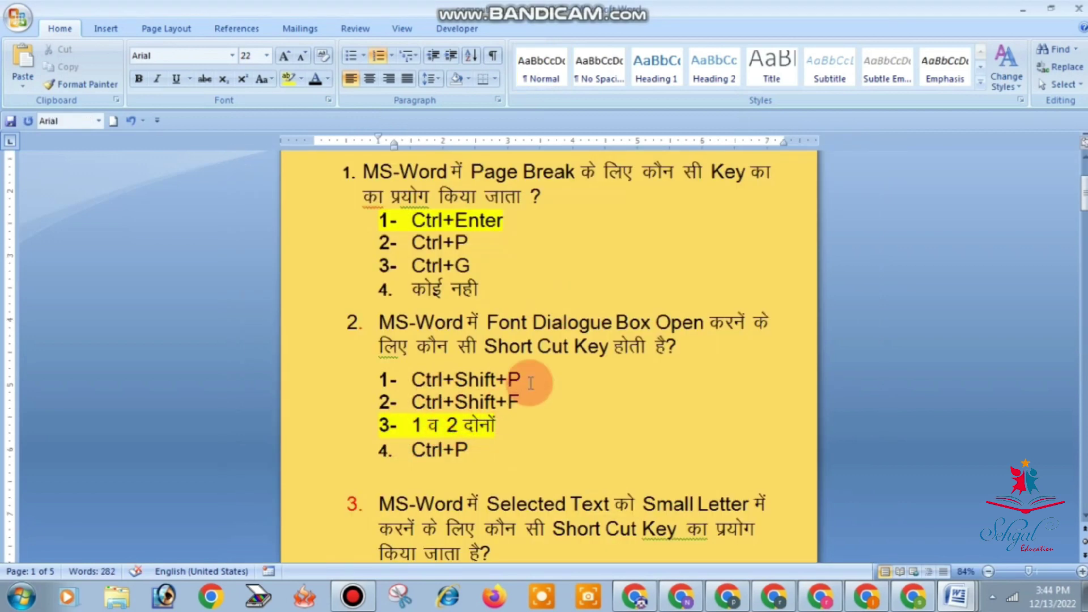
Highlight question 3's 'Selected Text' and its answer Ctrl+Shift+K, then switch to Document3
scroll(534, 357, down, 3)
scroll(534, 357, down, 2)
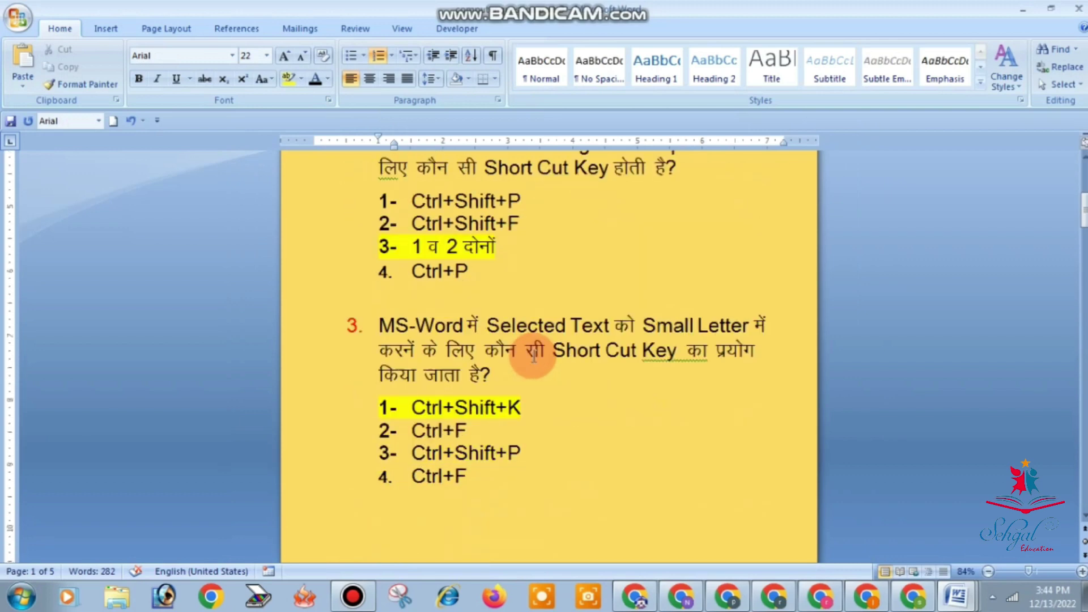
scroll(534, 355, down, 2)
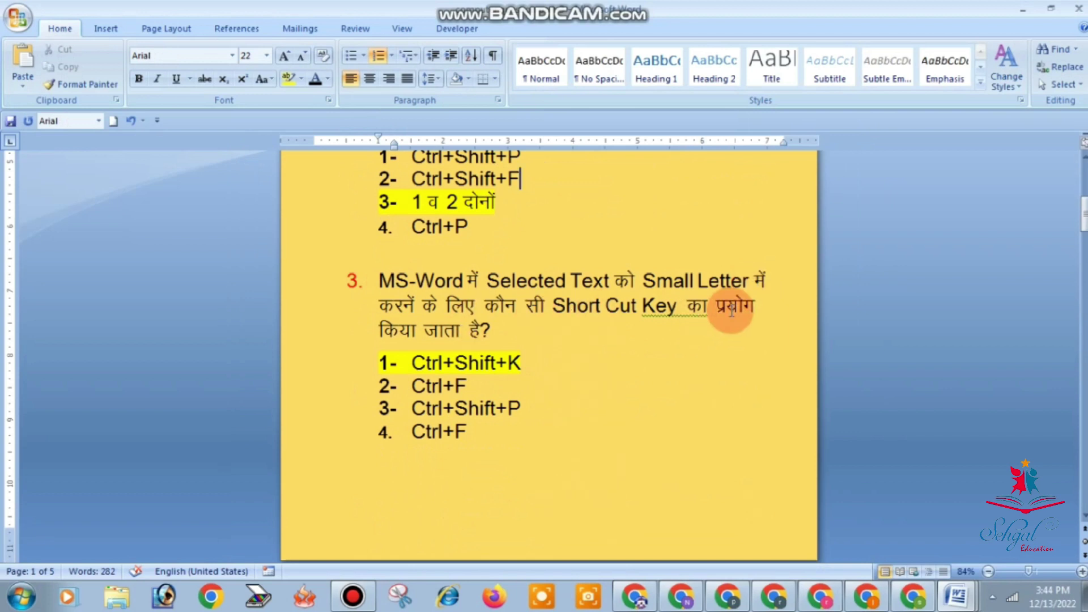
click(493, 278)
drag(566, 285, 611, 282)
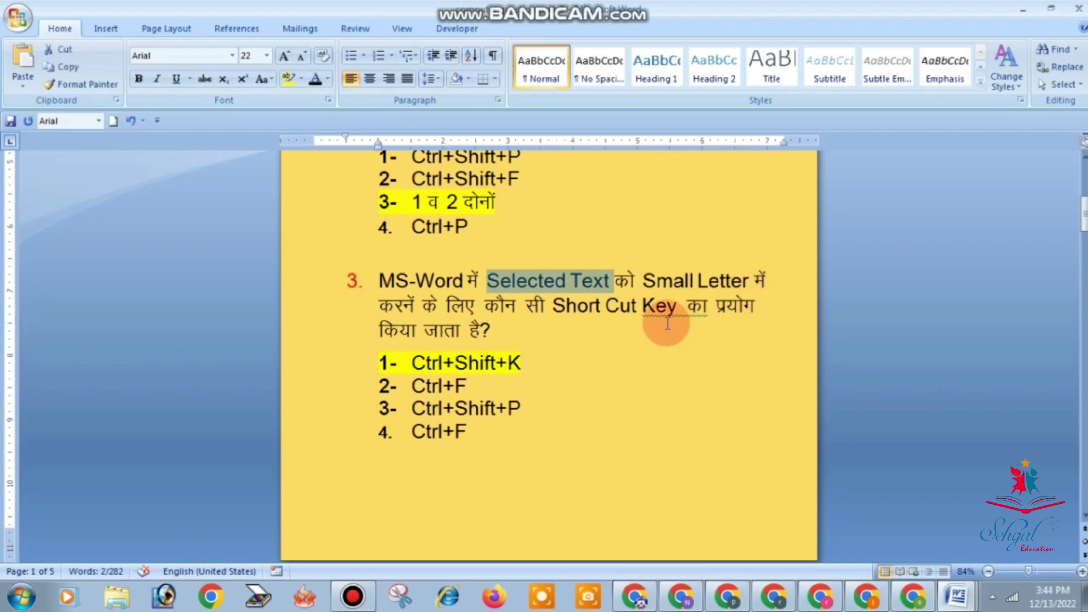
scroll(551, 327, down, 1)
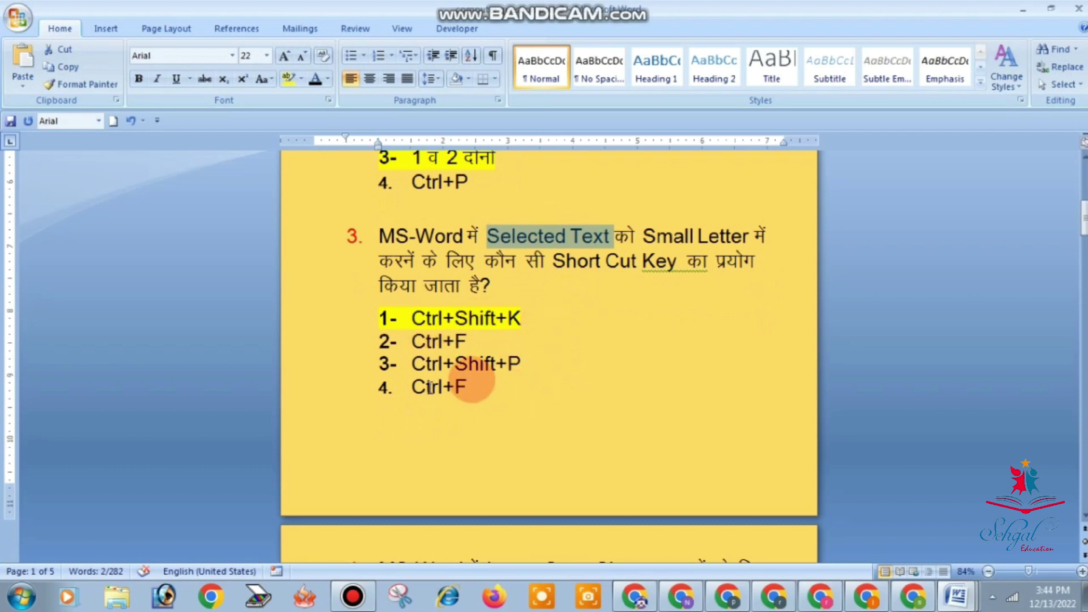
triple_click(424, 316)
key(End)
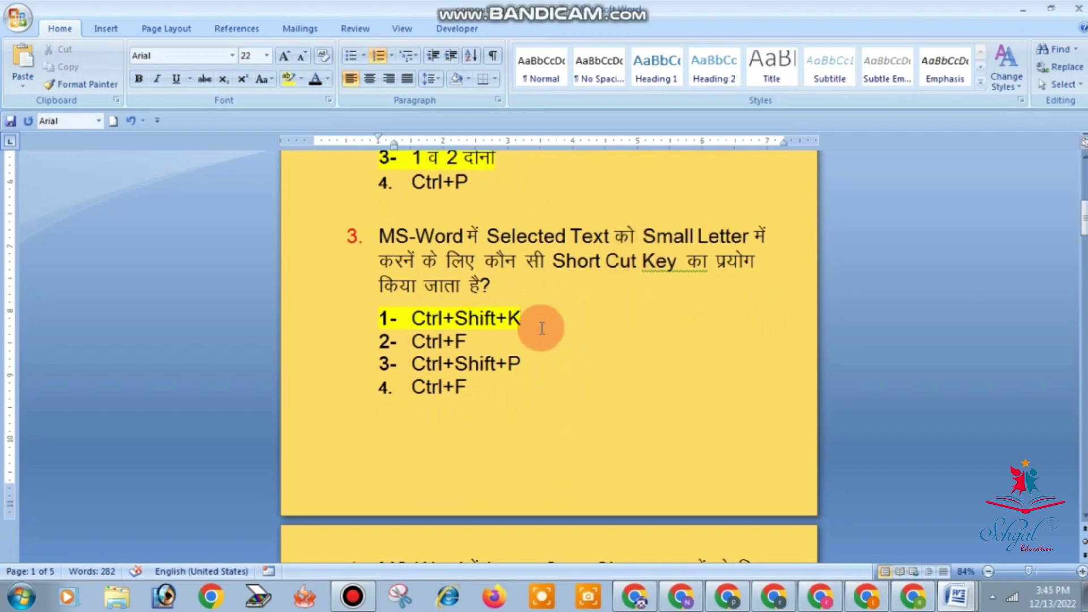
key(alt+Tab)
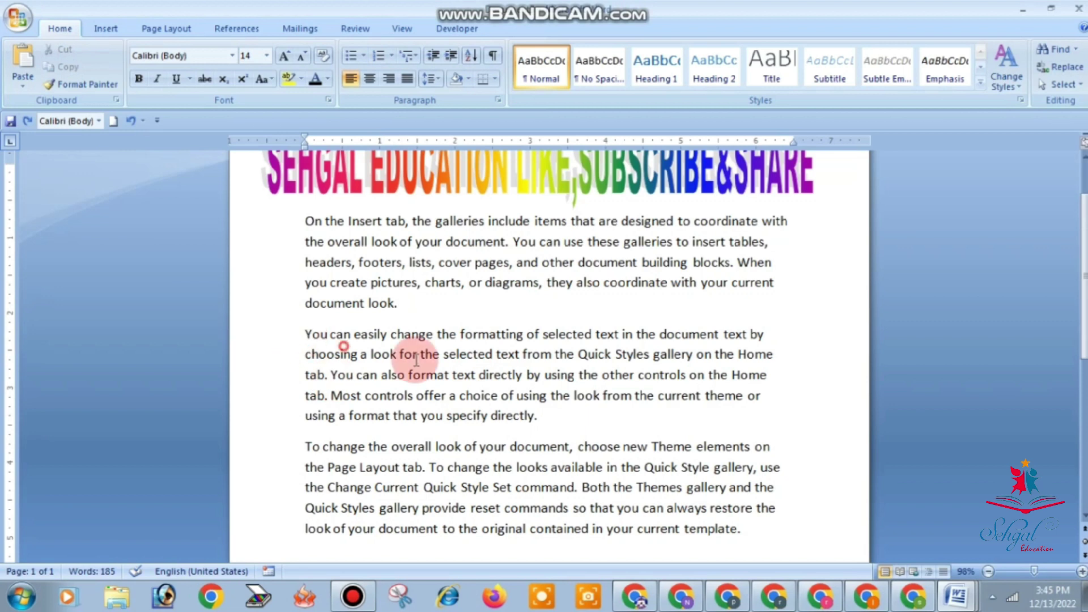
Select Document3's second paragraph and toggle small caps on and off twice with Ctrl+Shift+K
drag(306, 334, 442, 355)
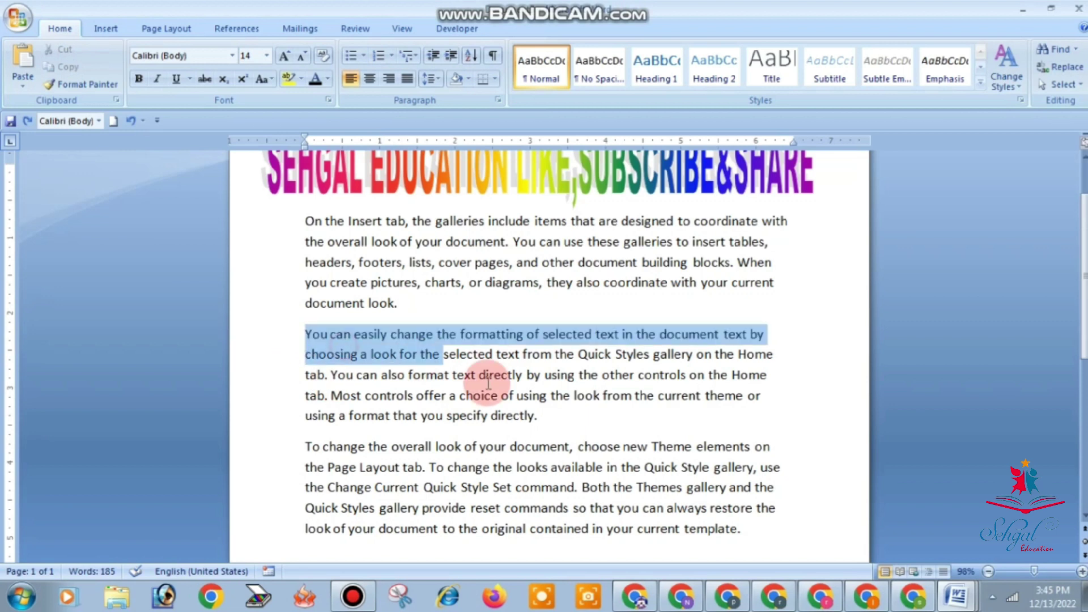
drag(488, 384, 550, 418)
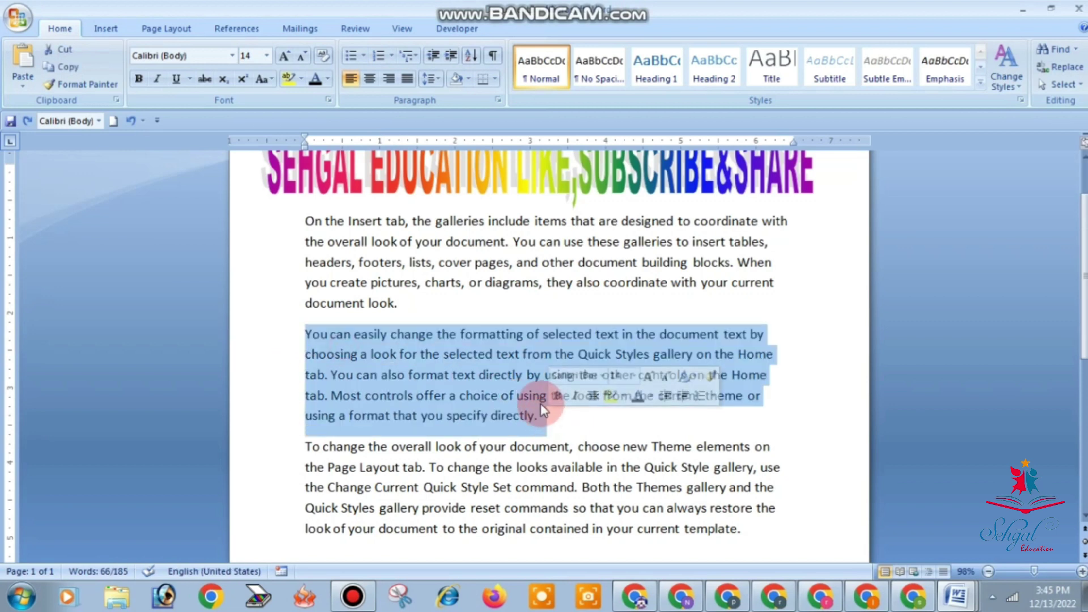
key(ctrl+shift+k)
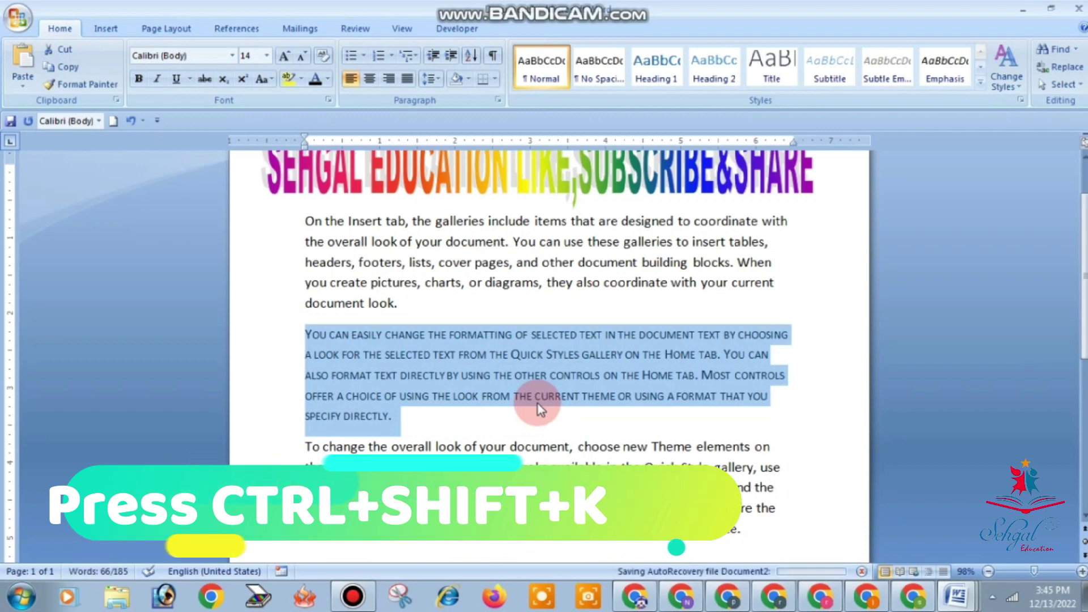
key(ctrl+shift+k)
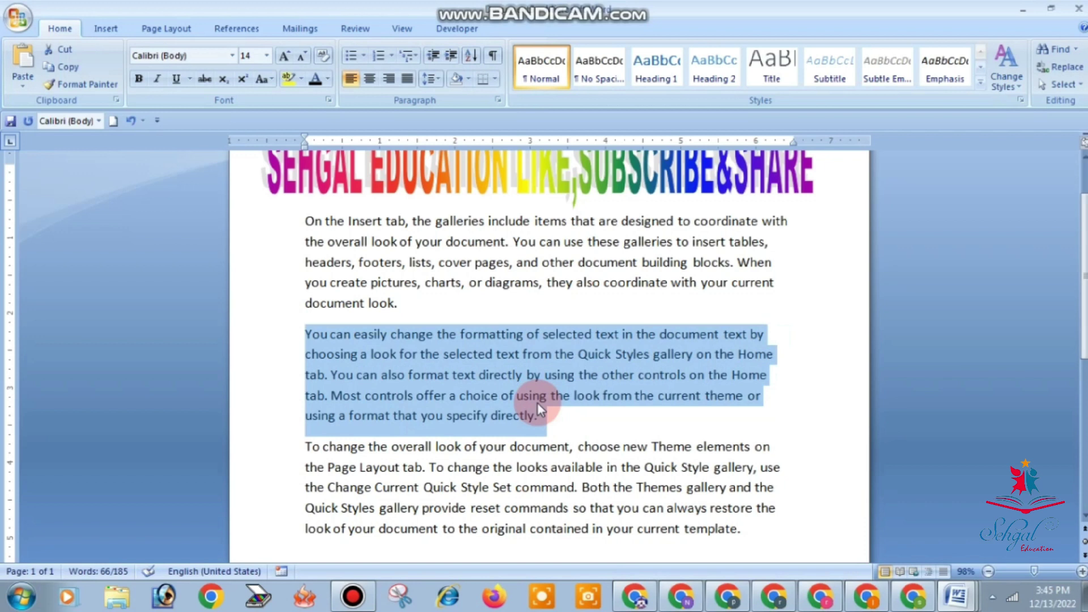
key(ctrl+shift+k)
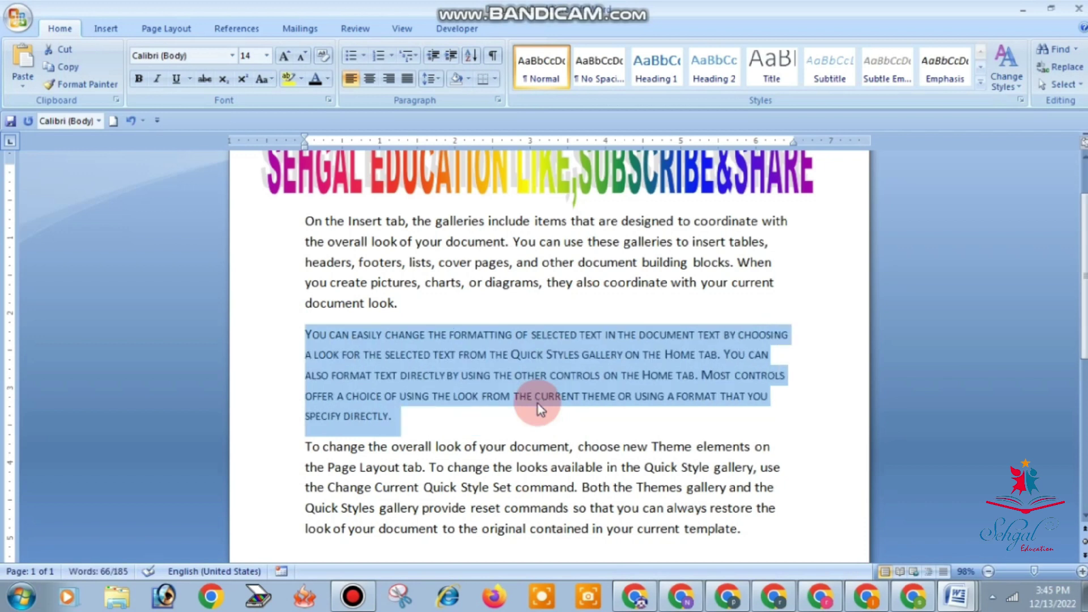
key(ctrl+shift+k)
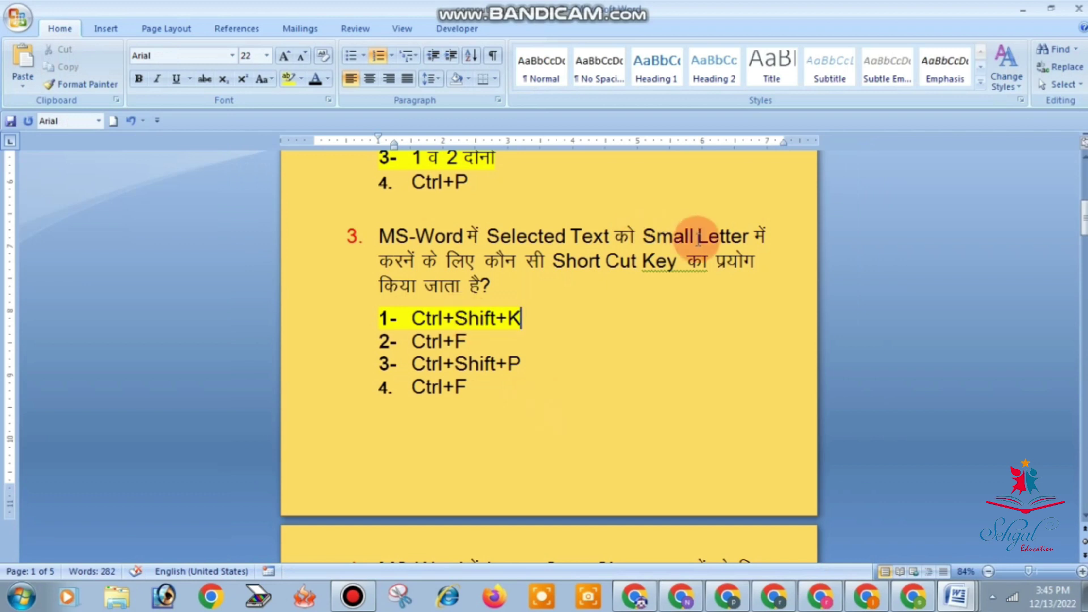
Scroll to question 4, highlight its answer Shift + F3, then switch to Document3
scroll(557, 328, down, 3)
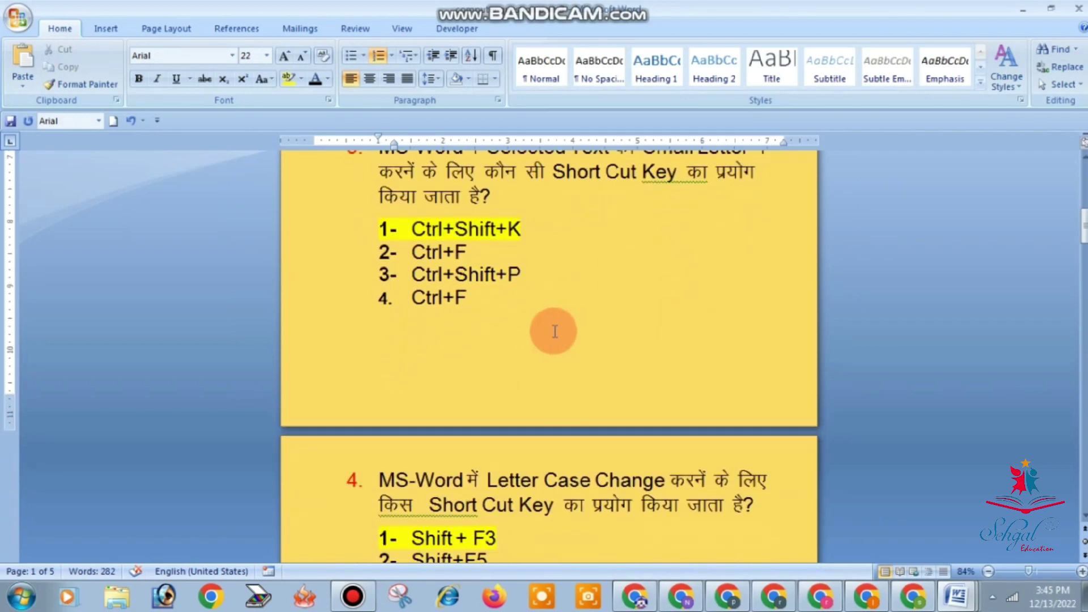
scroll(552, 303, down, 3)
scroll(543, 296, down, 4)
scroll(540, 302, down, 1)
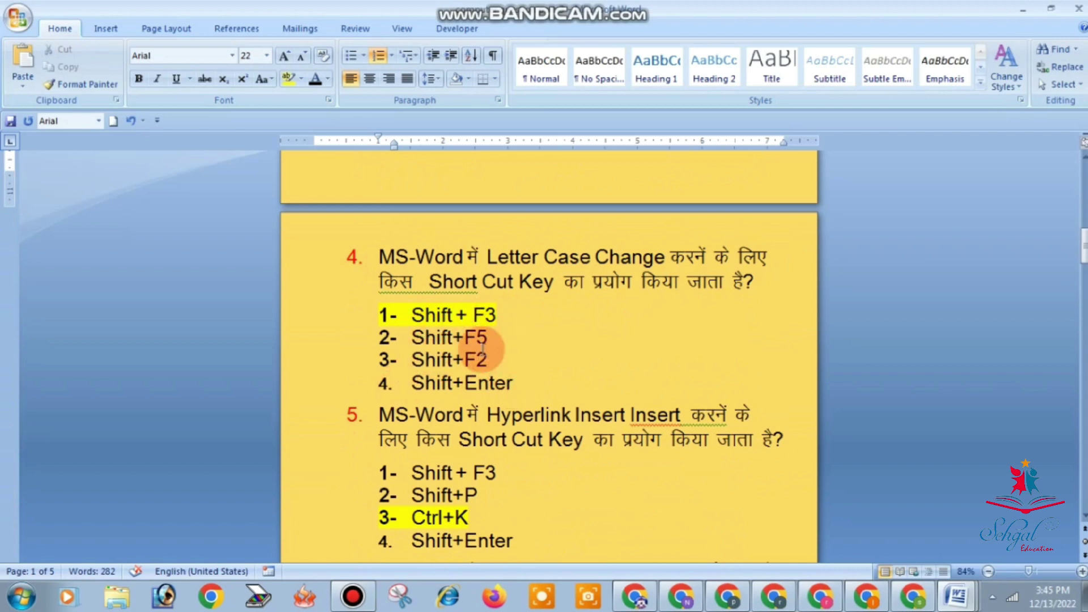
drag(497, 315, 412, 315)
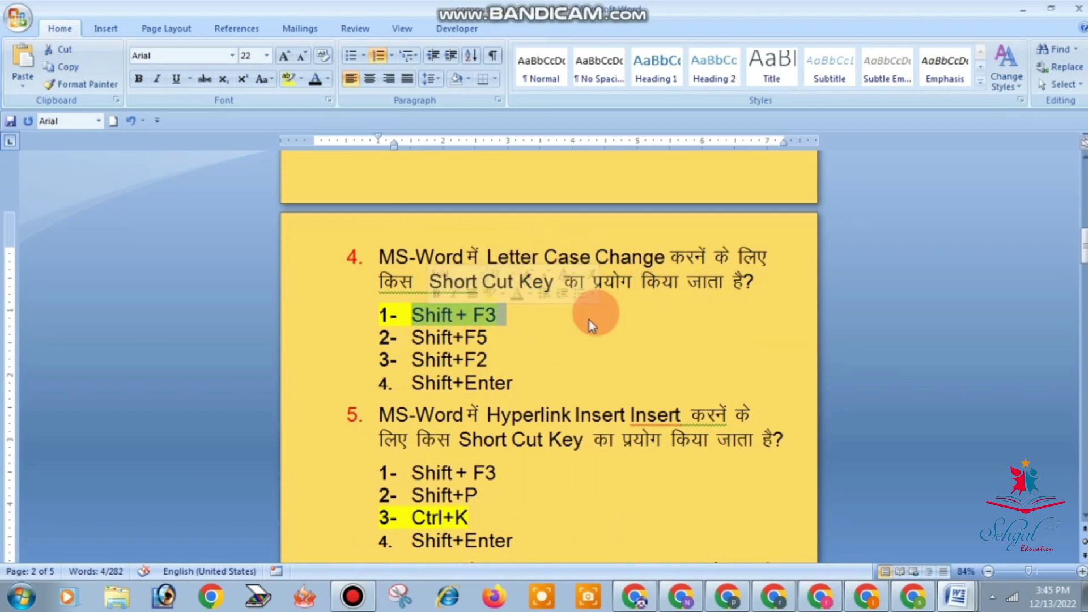
click(564, 336)
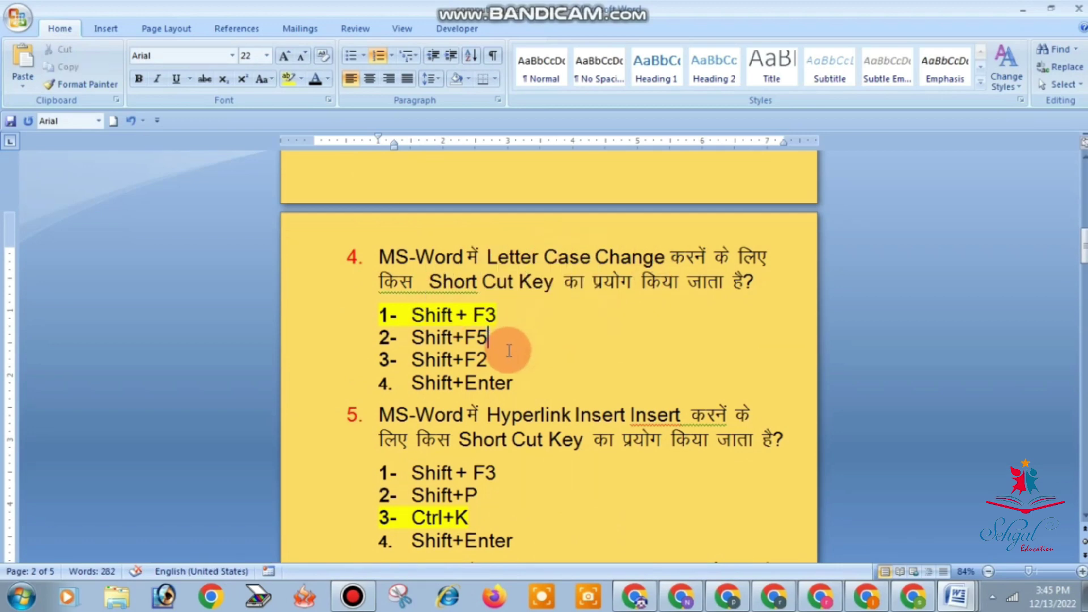
key(alt+Tab)
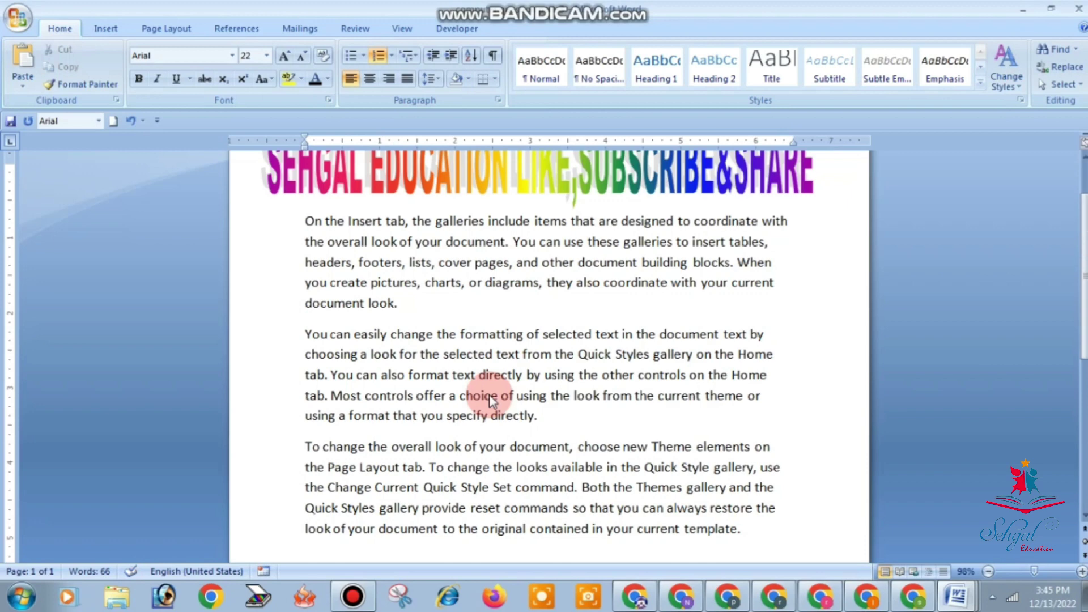
Select the first sample paragraph and cycle it through UPPERCASE, lowercase and Sentence case with Shift+F3
triple_click(557, 418)
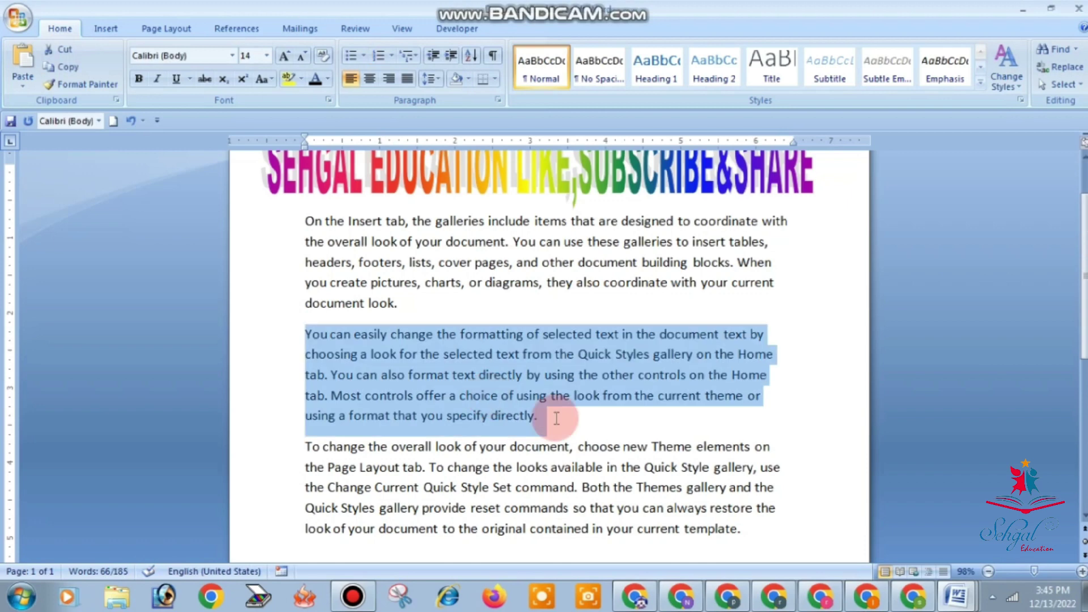
click(339, 339)
triple_click(318, 334)
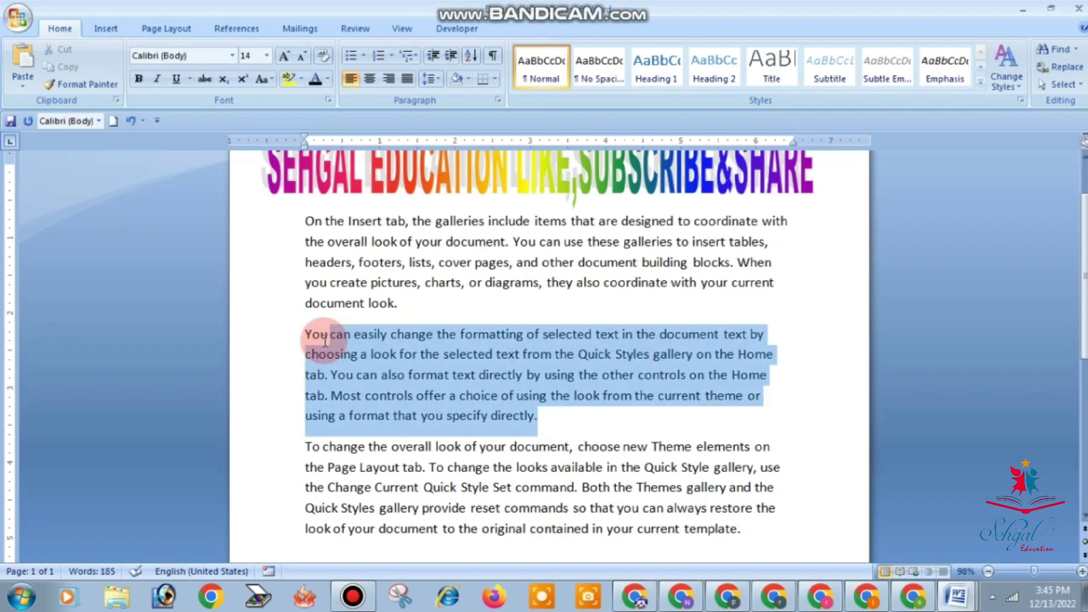
mouse_move(304, 226)
mouse_down()
mouse_move(415, 284)
mouse_move(434, 307)
mouse_up()
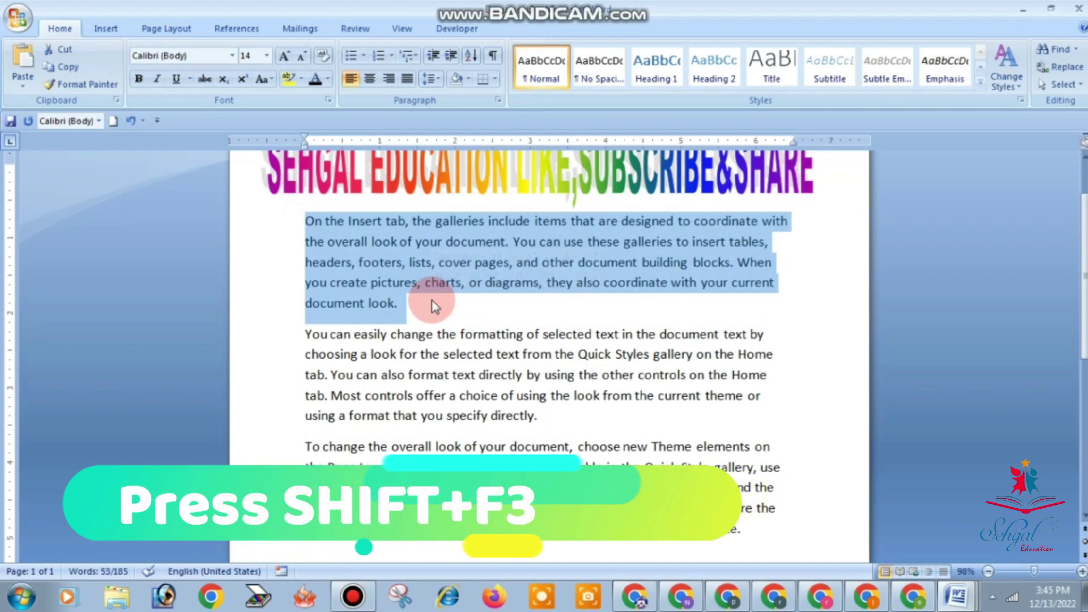
key(shift+F3)
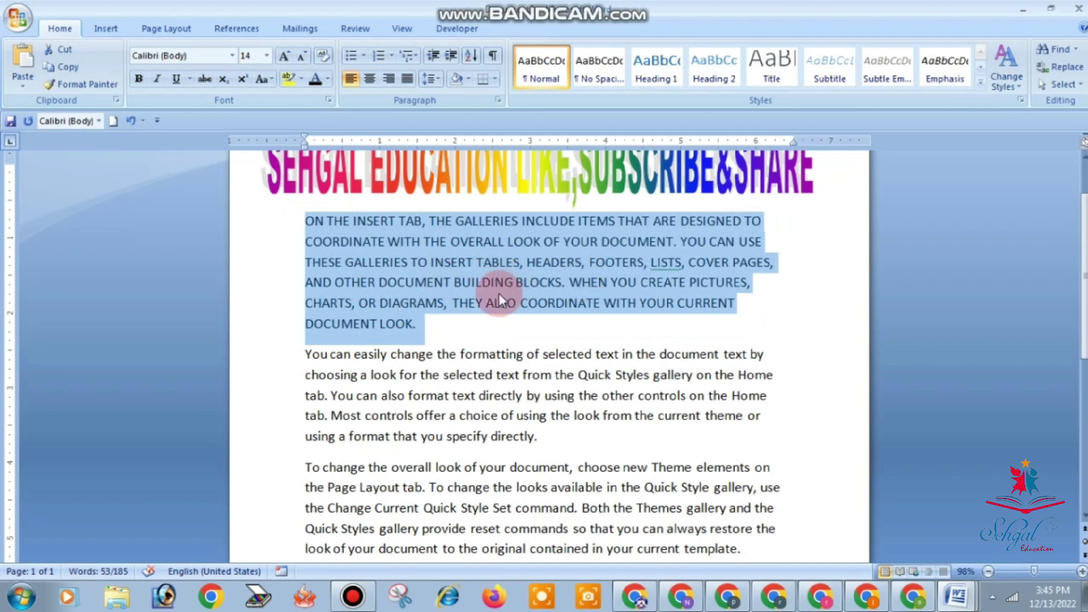
key(shift+F3)
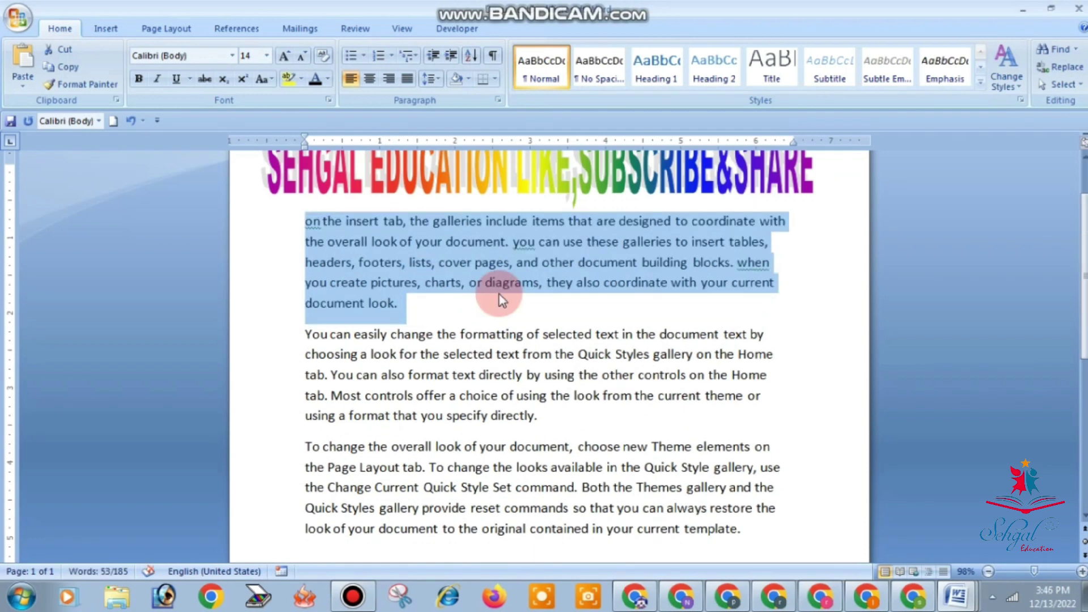
key(shift+F3)
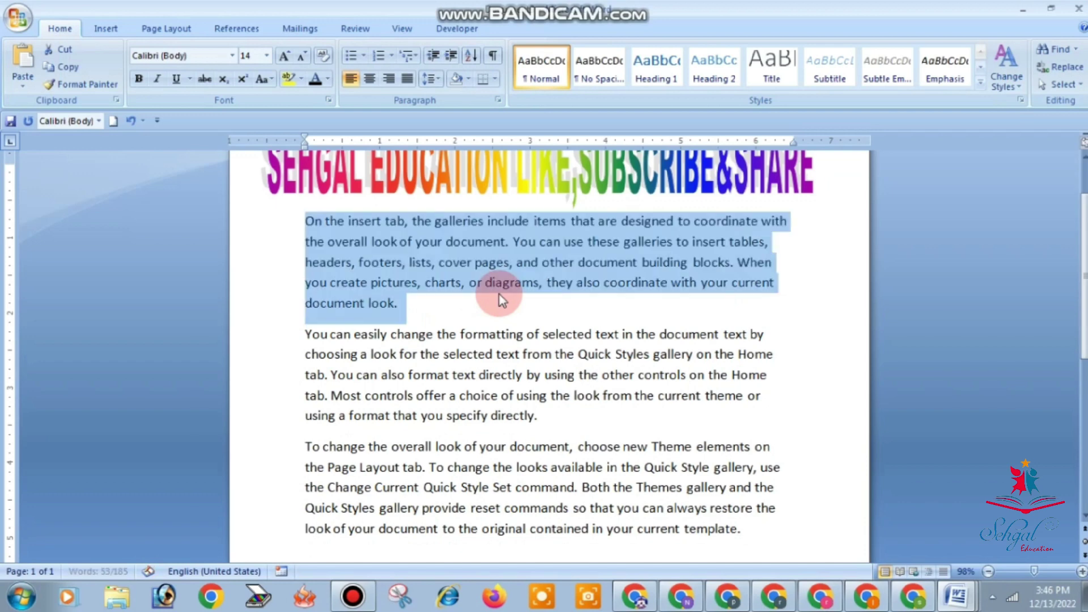
click(494, 314)
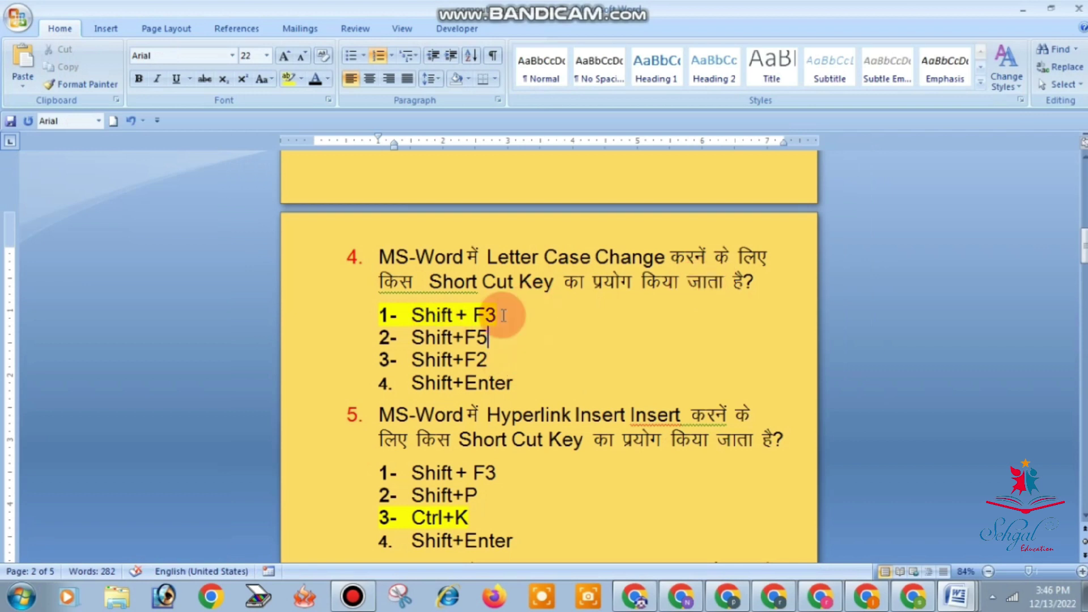
Scroll to question 5 and highlight its answer Ctrl+K and the phrase 'Hyperlink Insert Insert'
scroll(528, 329, down, 3)
scroll(534, 331, down, 2)
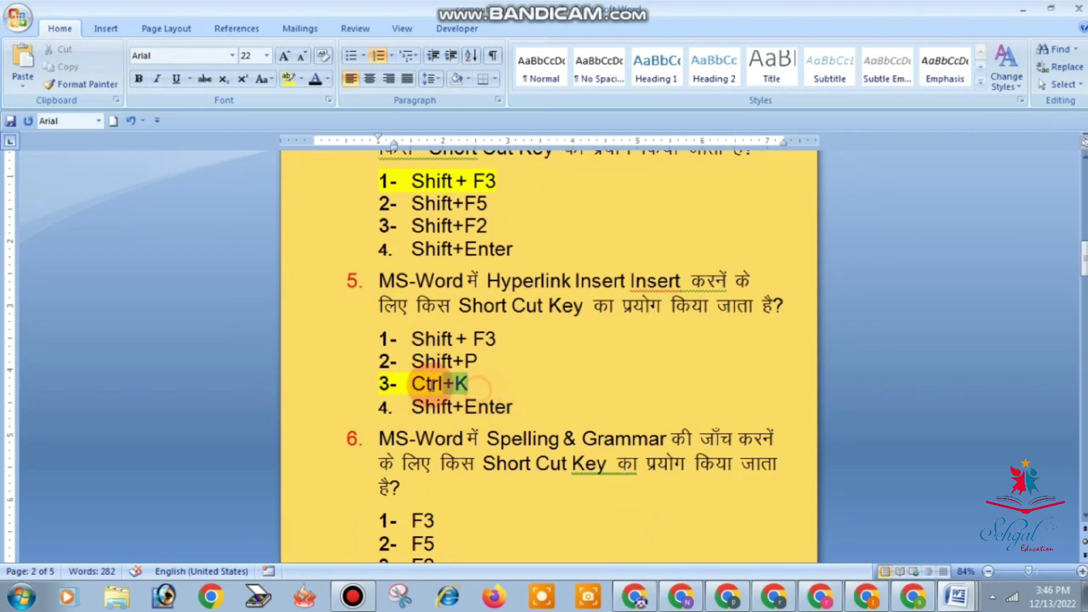
drag(479, 389, 412, 384)
drag(487, 282, 656, 279)
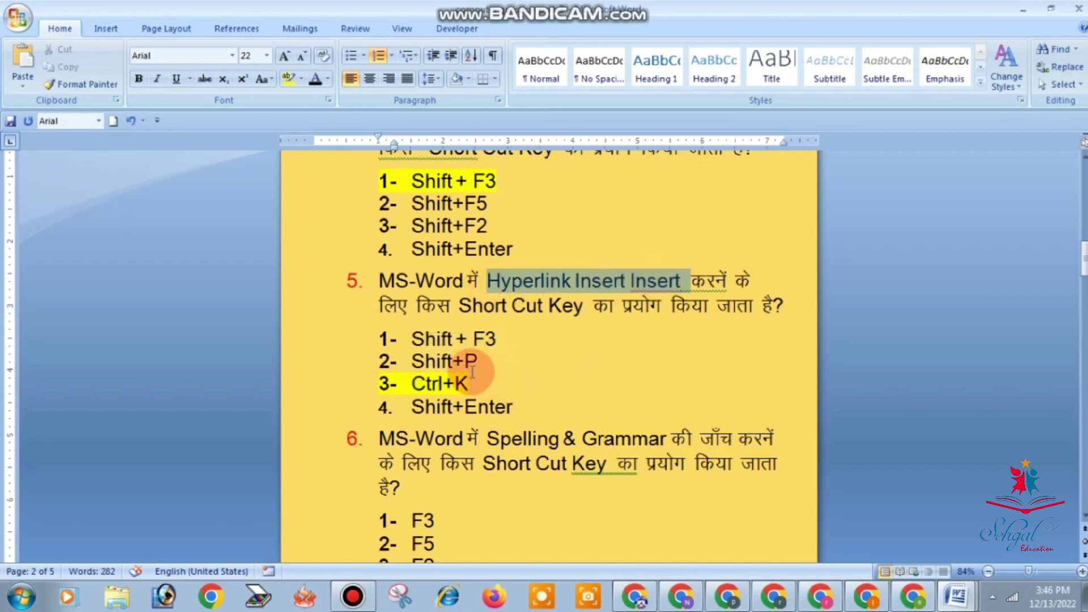
Link the words 'selected text from' in Document3 to a document in My Documents via Ctrl+K
key(alt+Tab)
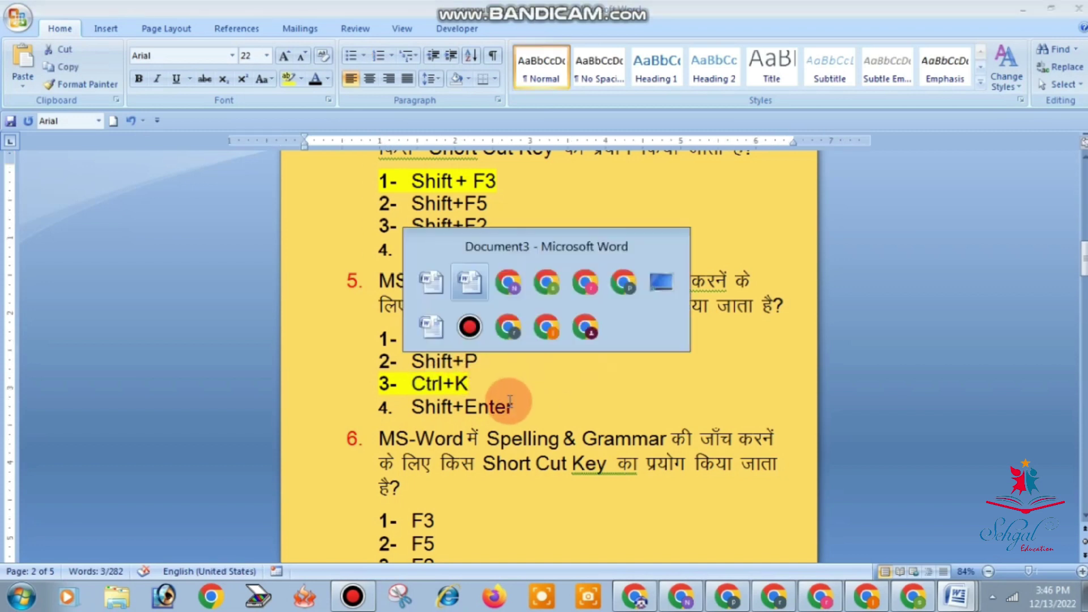
scroll(475, 373, down, 1)
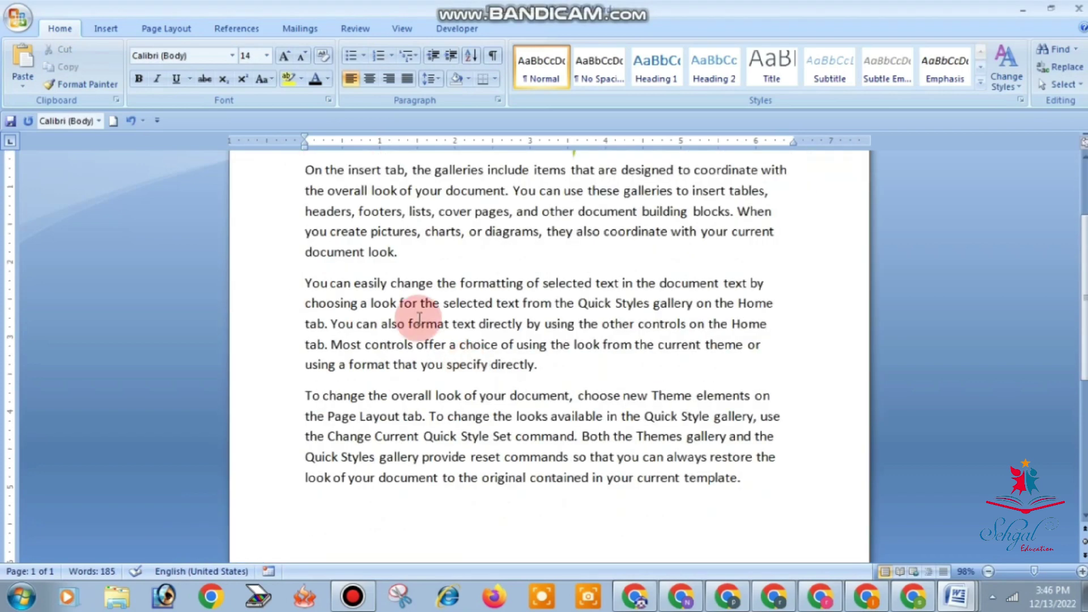
key(alt+Tab)
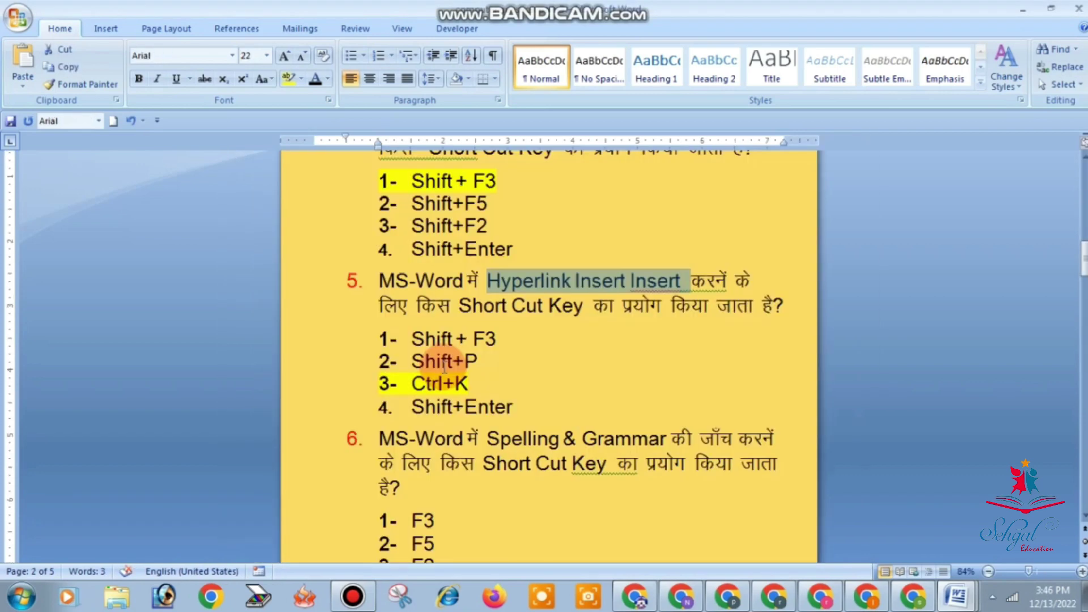
key(alt+Tab)
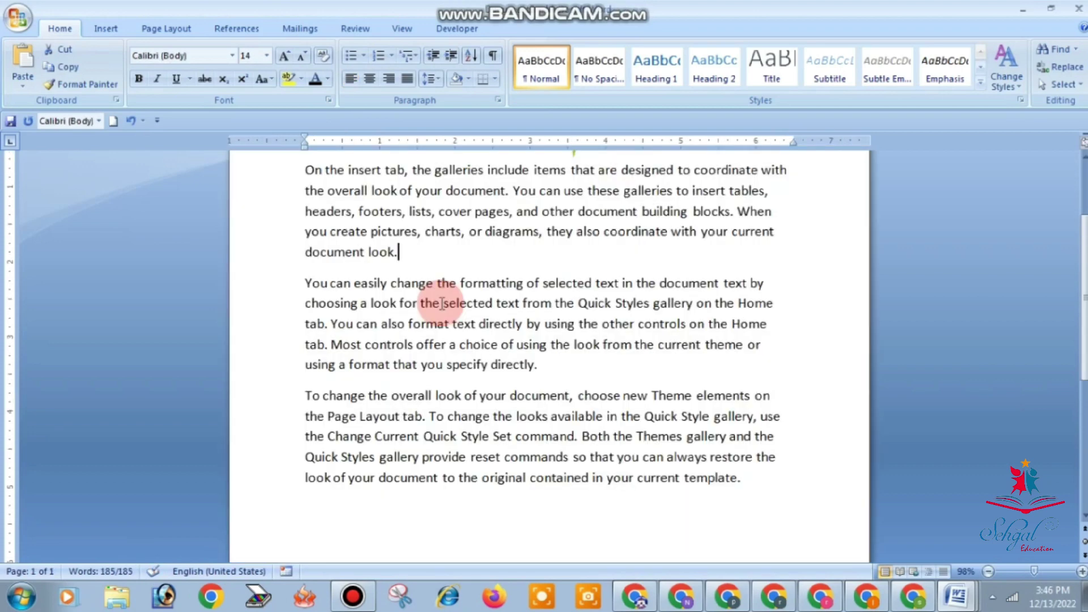
mouse_move(306, 284)
mouse_down()
mouse_move(499, 323)
mouse_move(548, 317)
mouse_up()
click(509, 344)
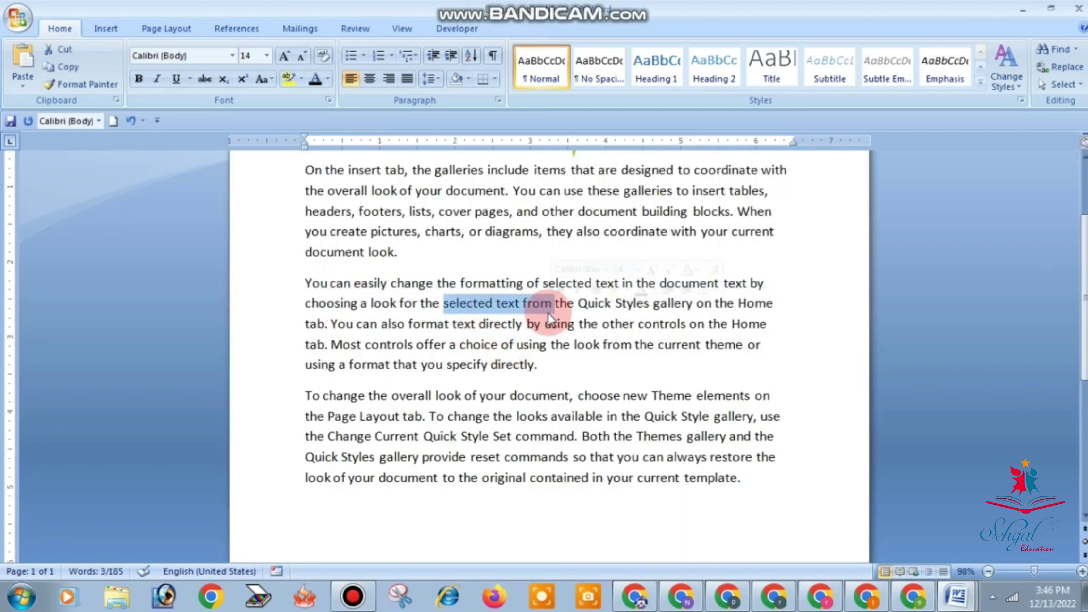
key(ctrl+k)
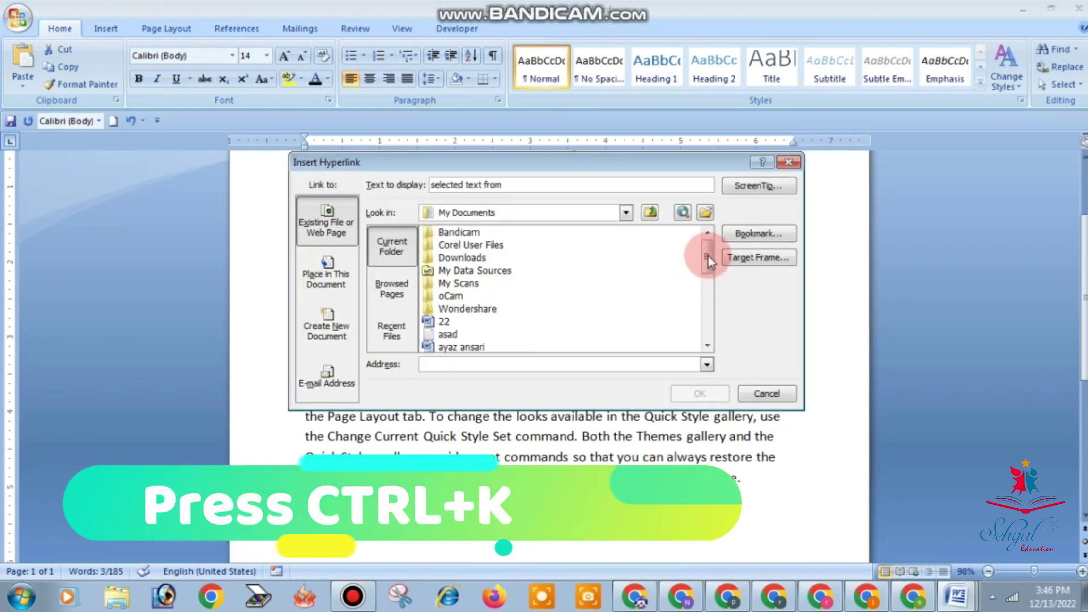
drag(707, 257, 709, 273)
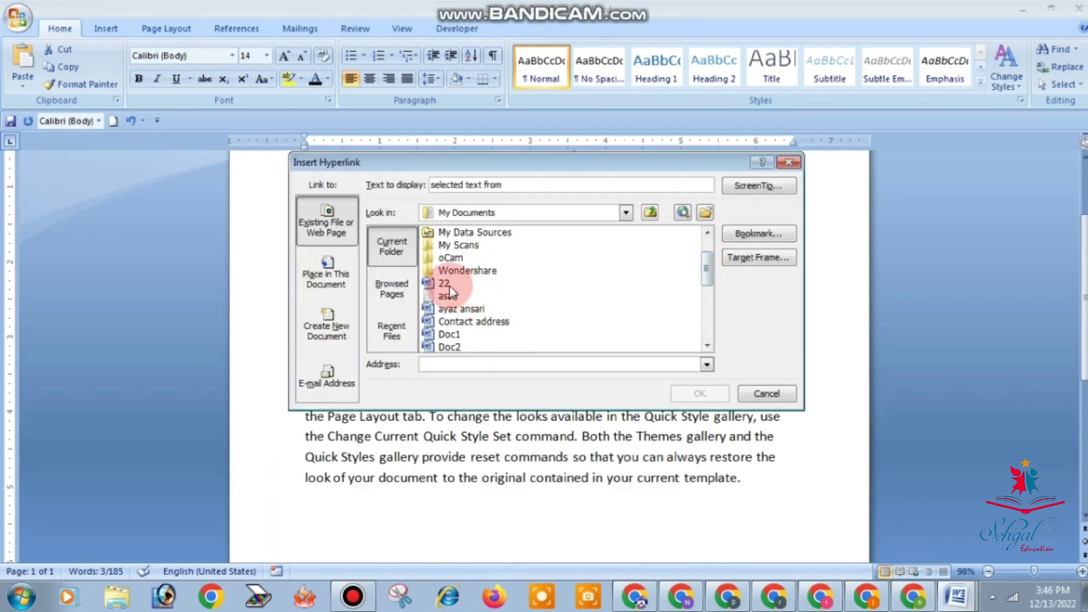
click(462, 309)
click(698, 393)
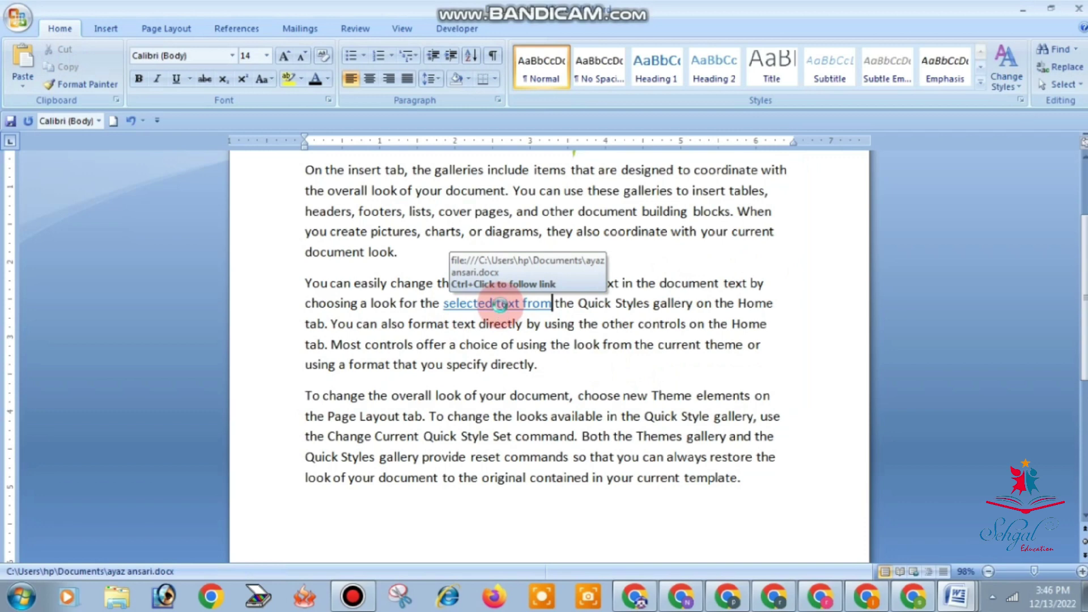
Follow the new hyperlink to open the linked document, close it, and return to the quiz
ctrl+click(501, 305)
click(599, 360)
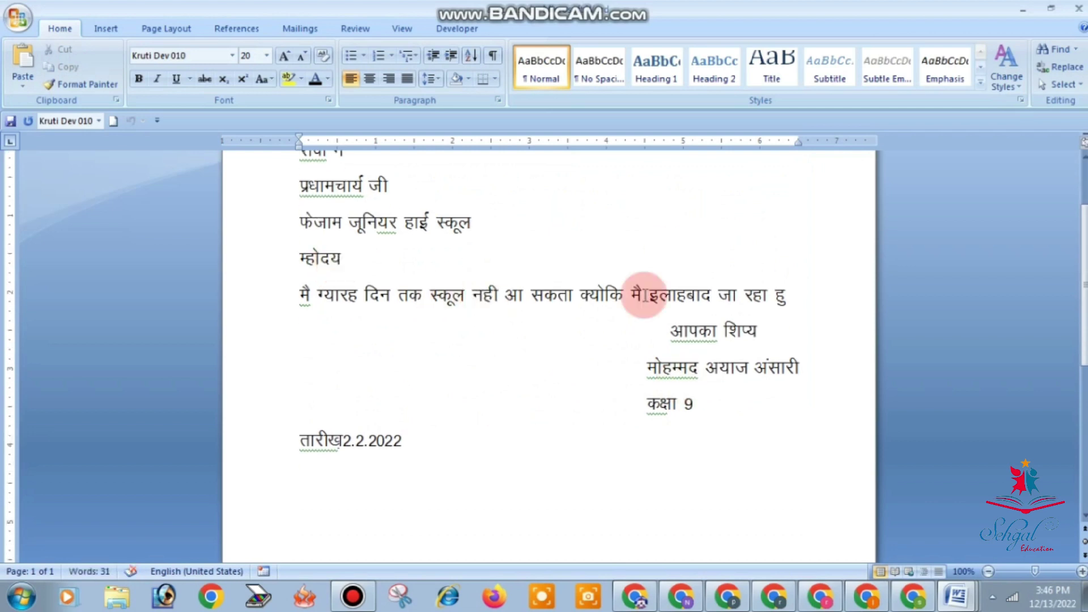
scroll(644, 291, down, 3)
scroll(637, 311, up, 3)
scroll(637, 311, up, 2)
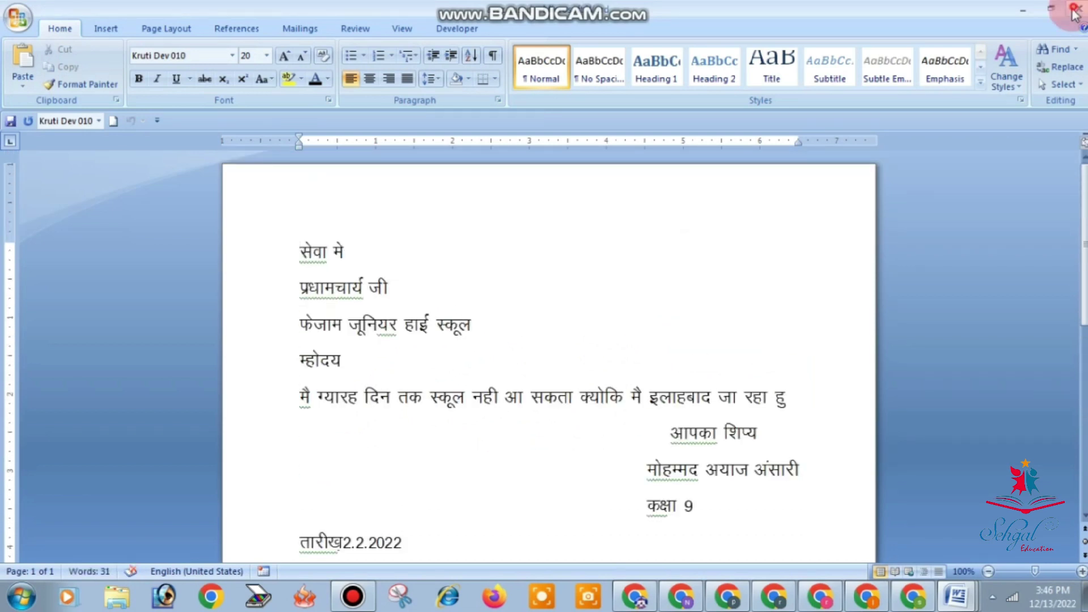
key(ctrl+w)
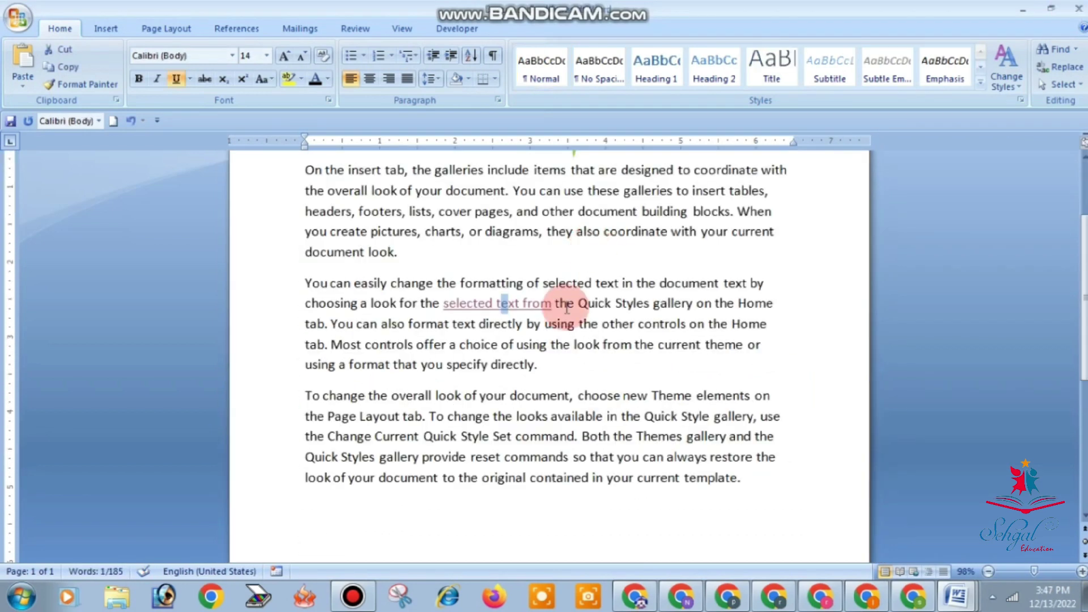
key(alt)
key(alt+Tab)
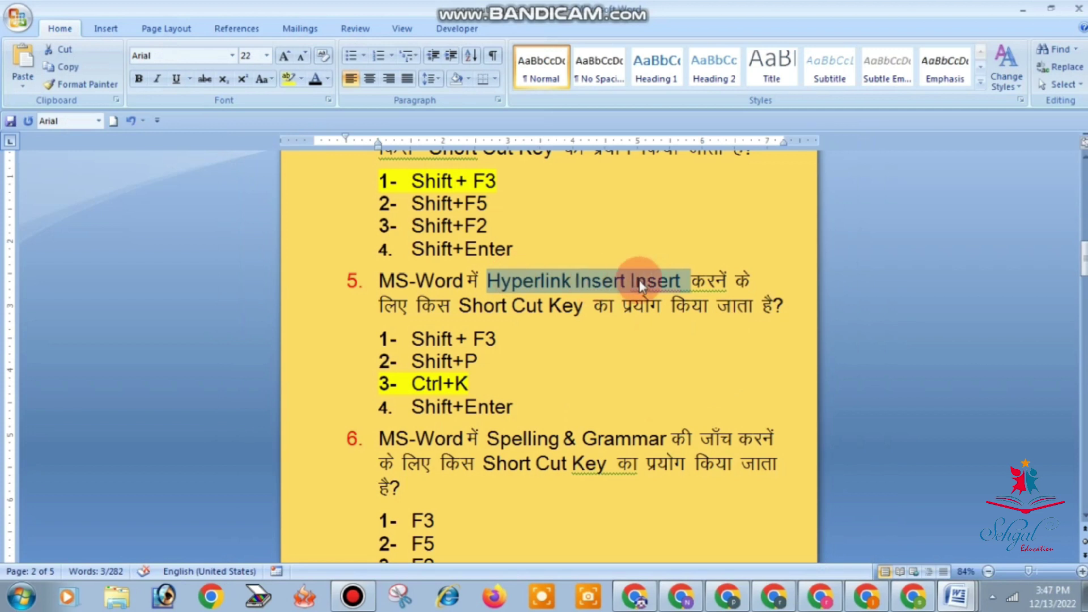
Highlight question 6's answer F7 and the 'Spelling & Grammar' phrase, then switch to the sample document
scroll(609, 275, down, 2)
scroll(609, 270, down, 2)
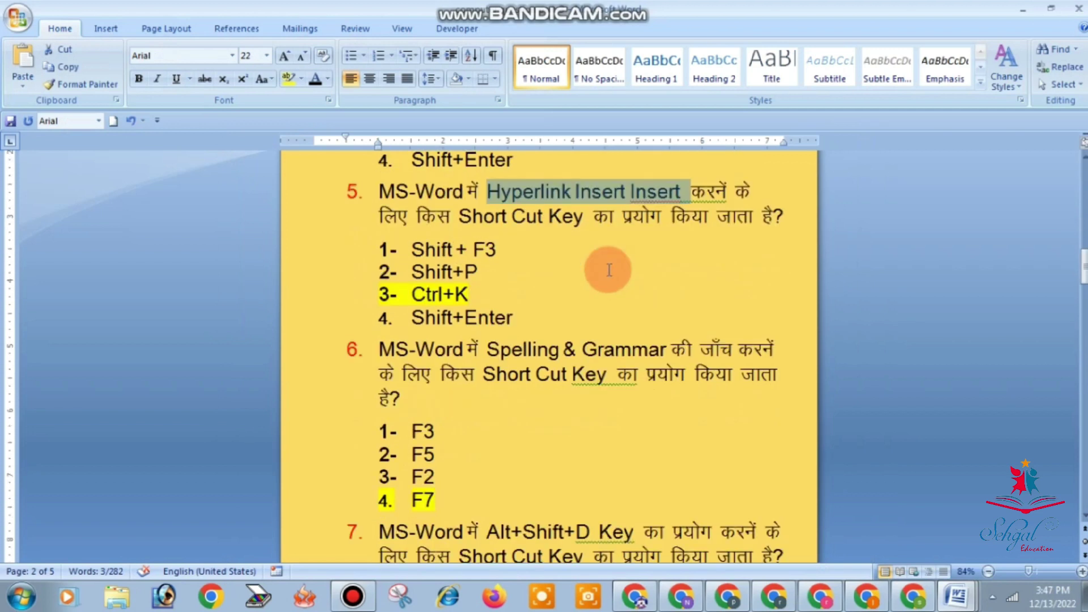
scroll(609, 270, down, 2)
scroll(610, 270, down, 1)
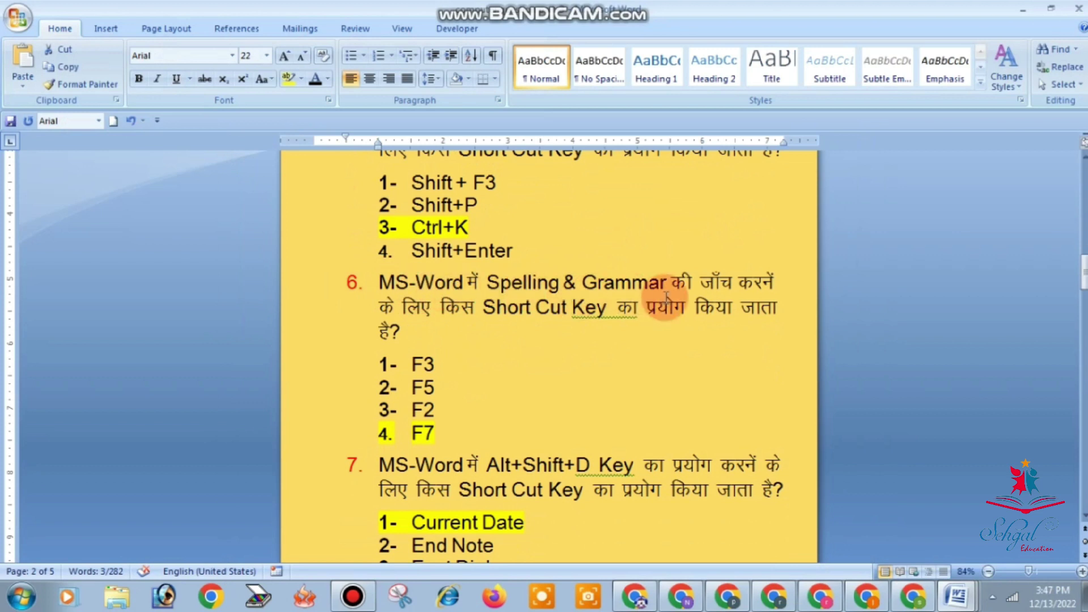
scroll(628, 321, down, 3)
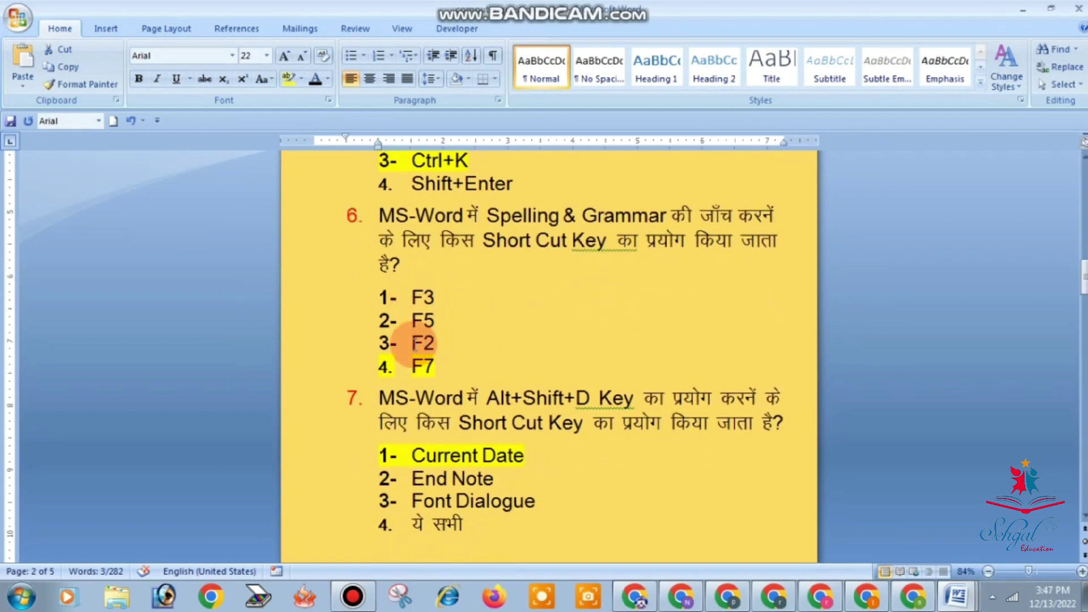
click(437, 366)
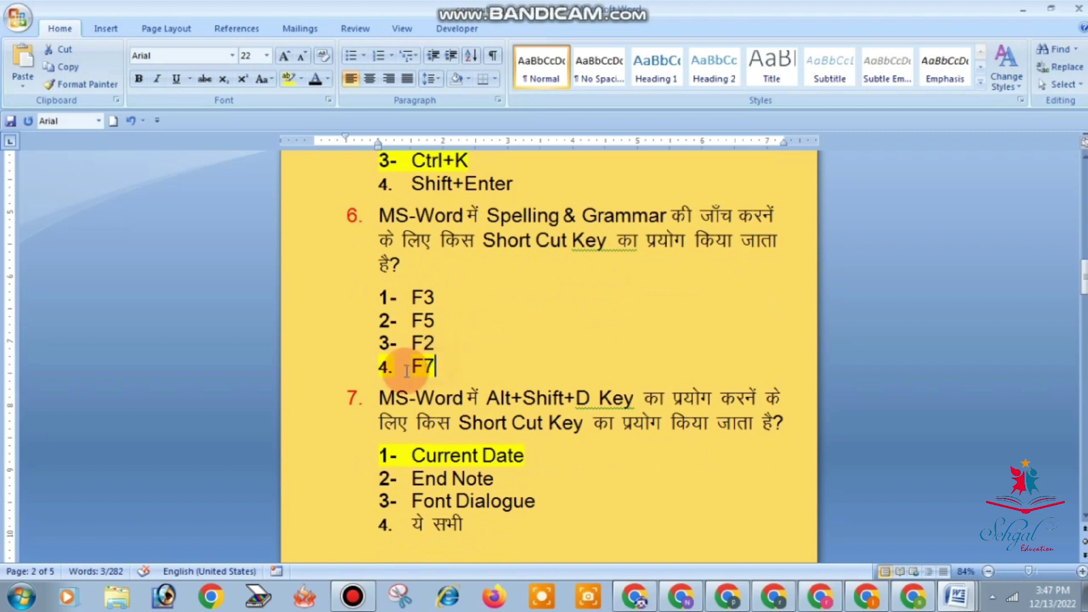
double_click(406, 372)
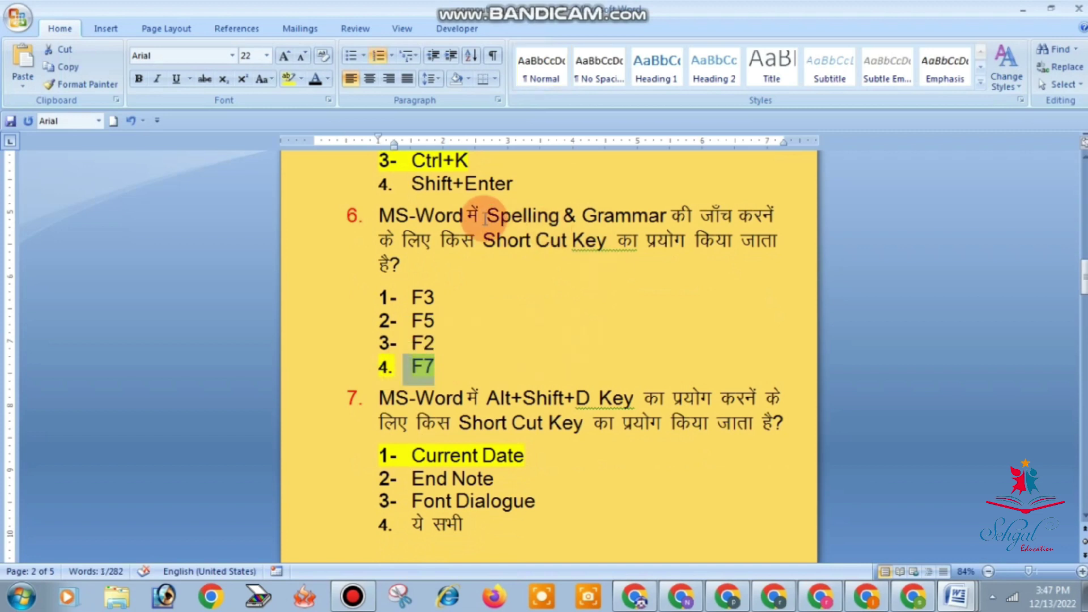
drag(485, 220, 644, 240)
shift+click(665, 220)
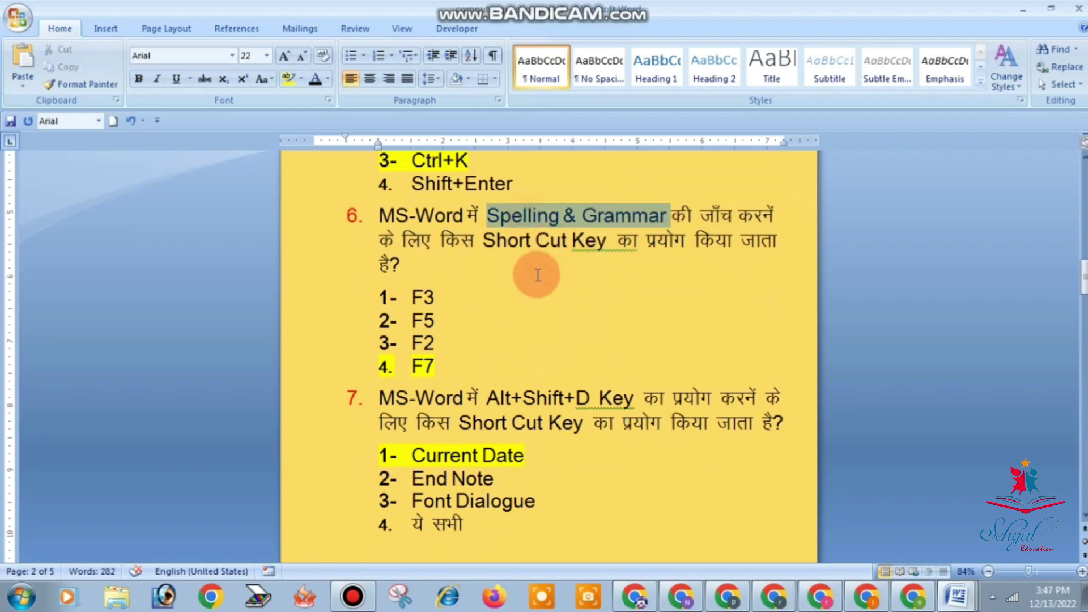
scroll(548, 320, up, 1)
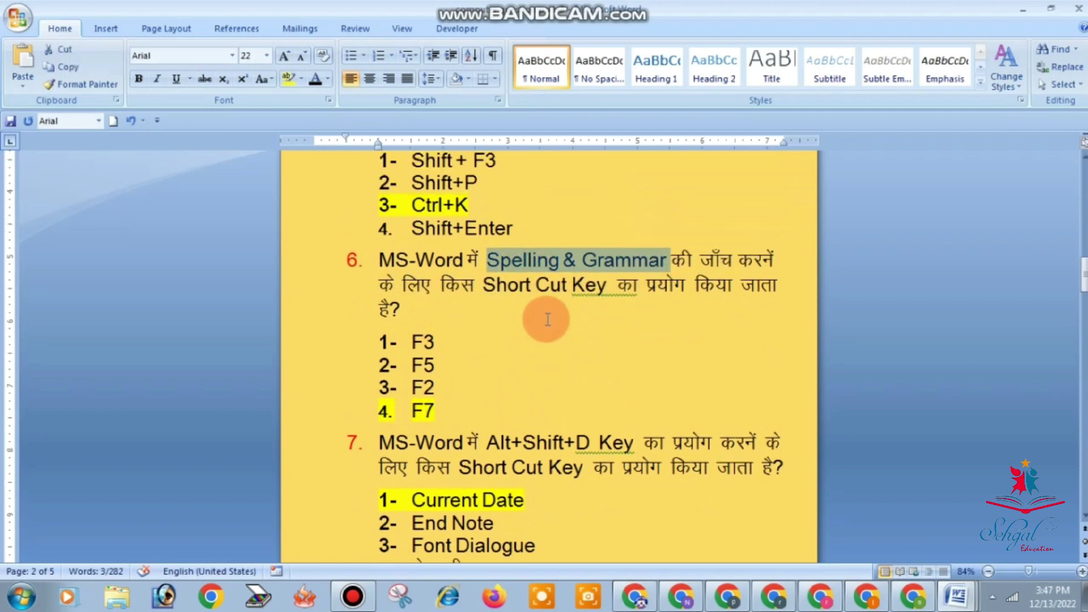
key(alt+Tab)
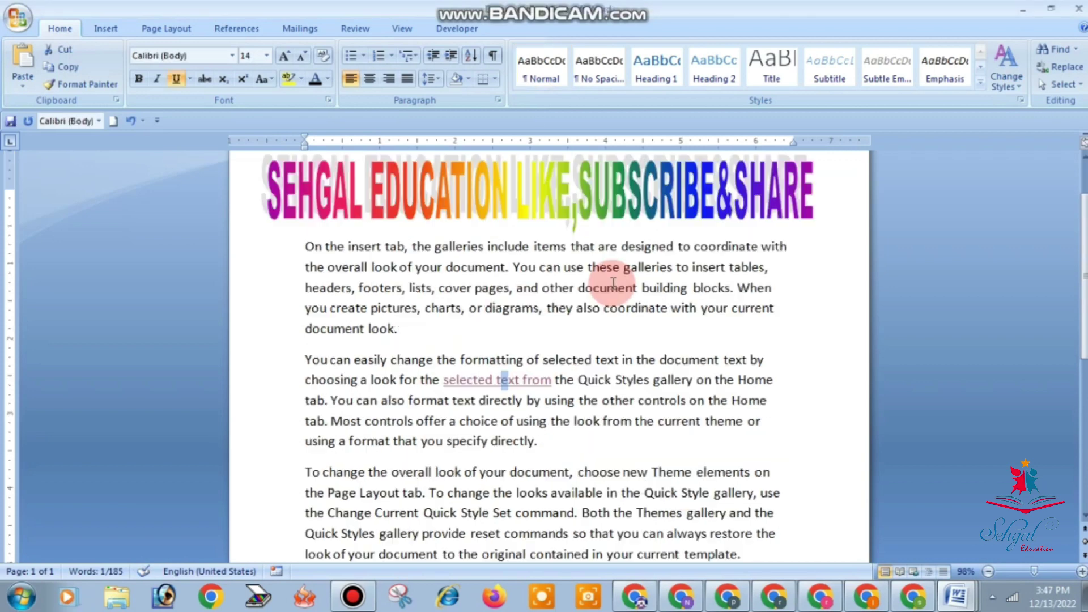
Misspell 'document' as 'docuent' in the first paragraph and select the misspelled word
click(615, 291)
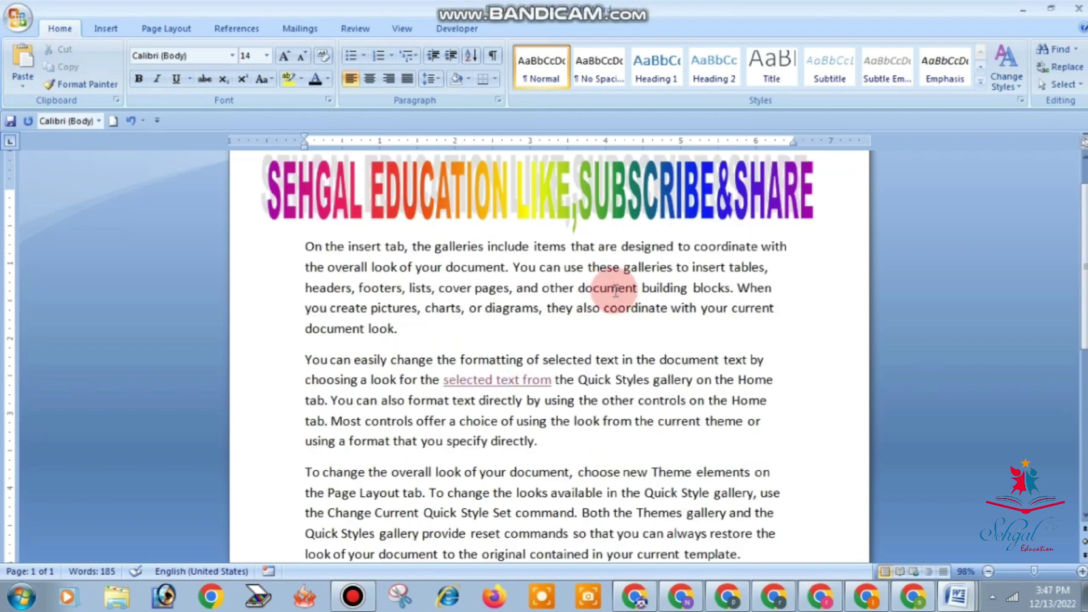
key(BackSpace)
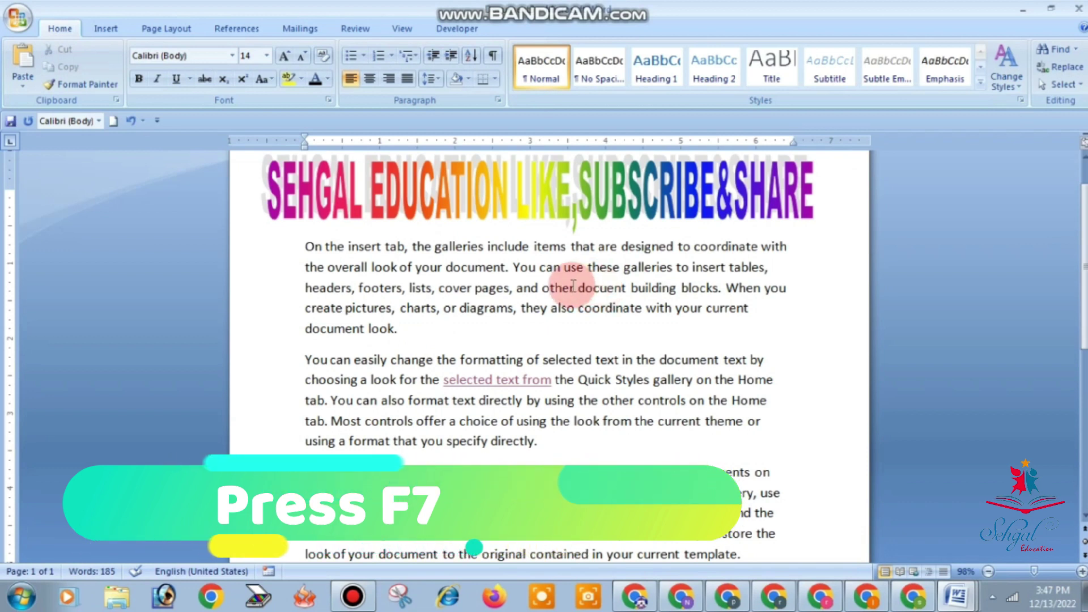
drag(578, 288, 627, 291)
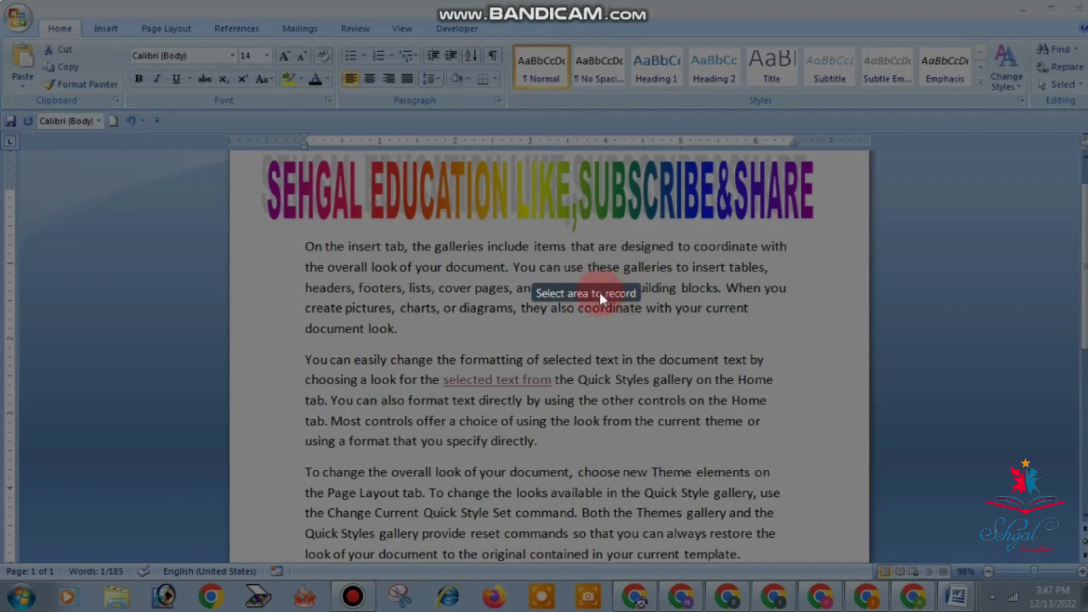
click(599, 293)
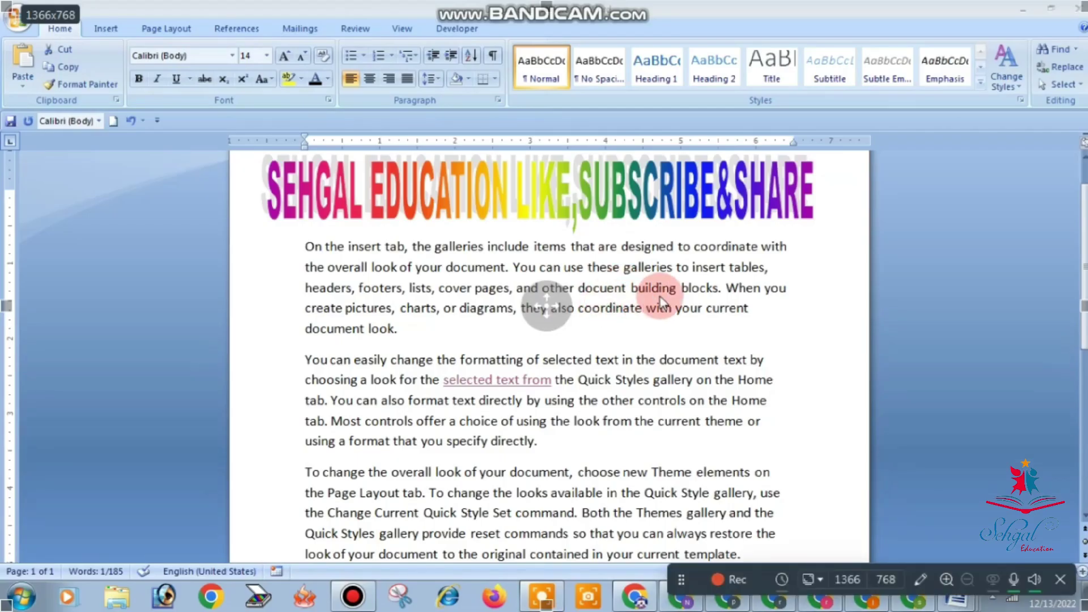
click(1063, 580)
double_click(601, 289)
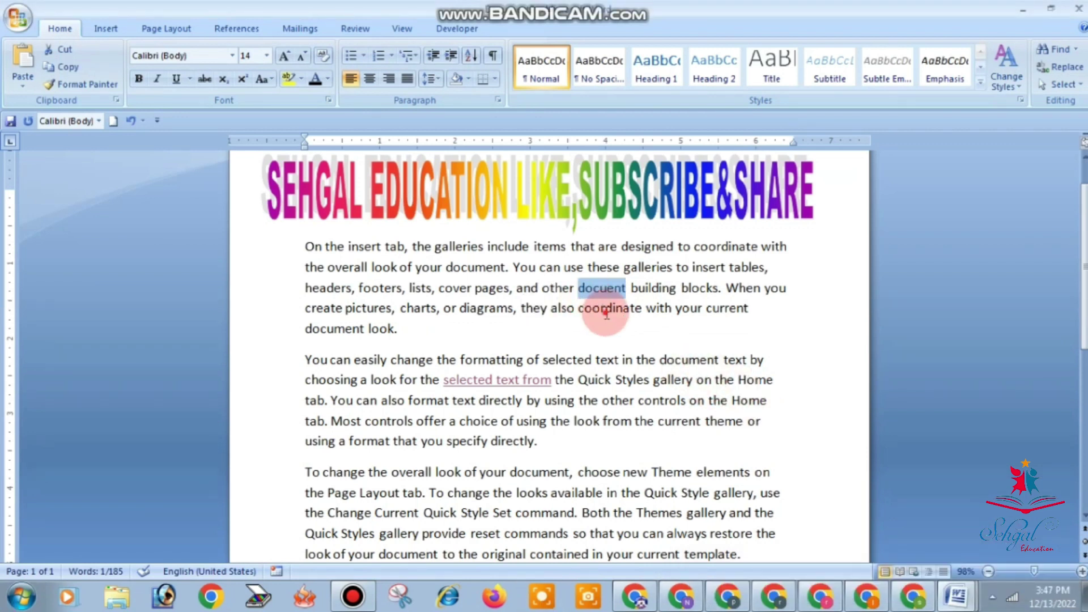
click(578, 290)
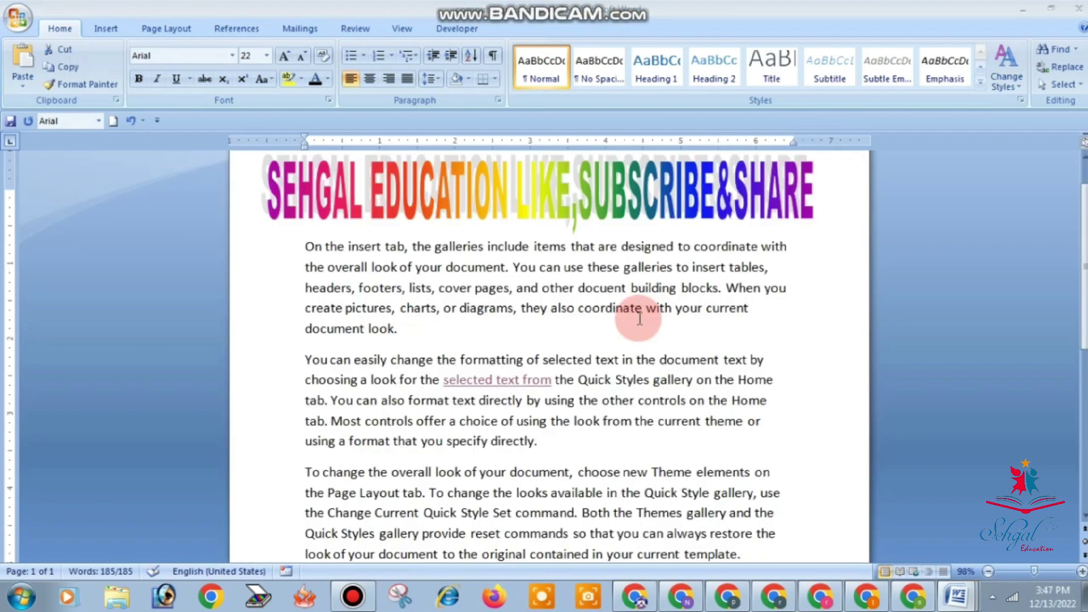
double_click(600, 290)
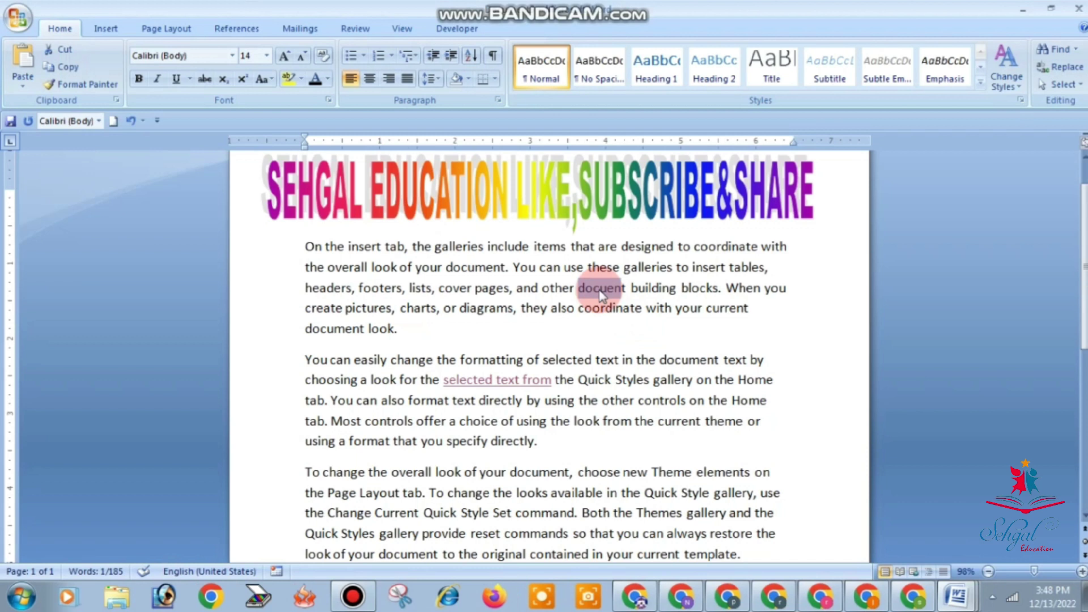
Highlight the words 'they also' in the sample text, then return to the quiz document
click(650, 290)
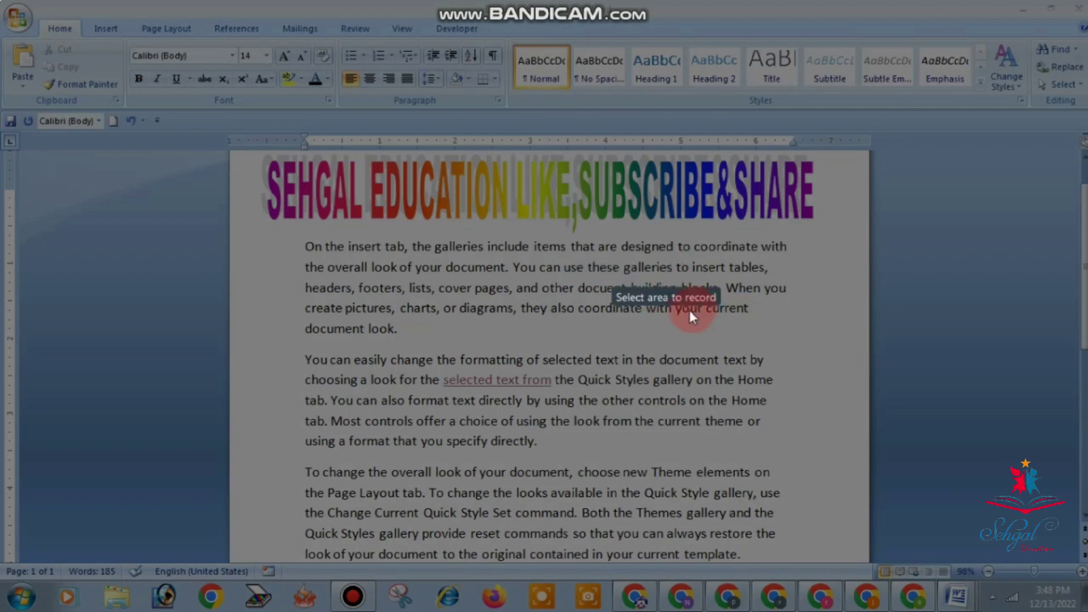
click(650, 317)
click(648, 309)
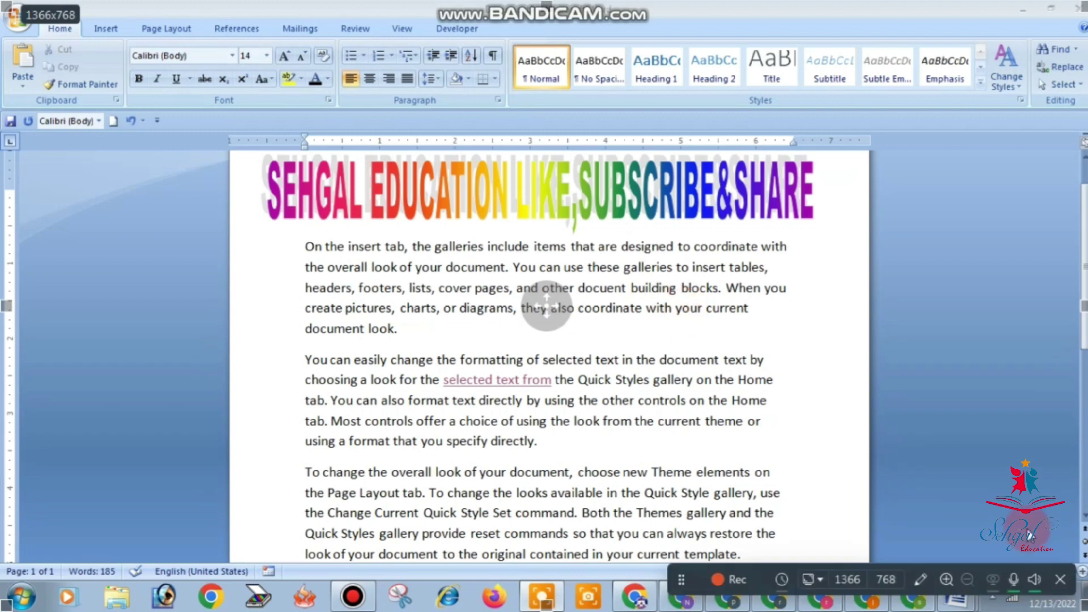
click(1062, 581)
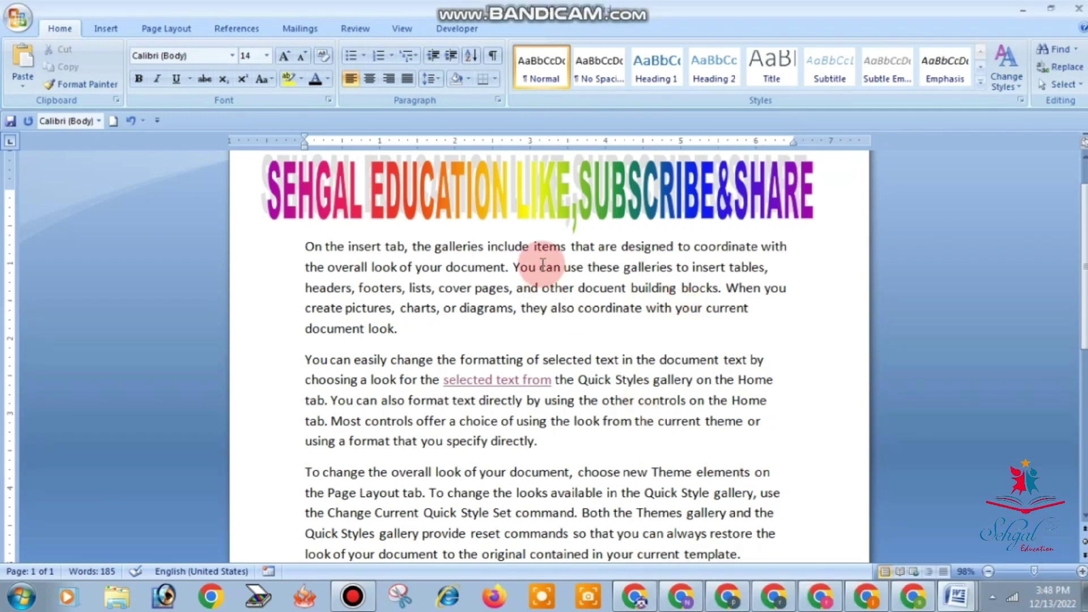
click(522, 276)
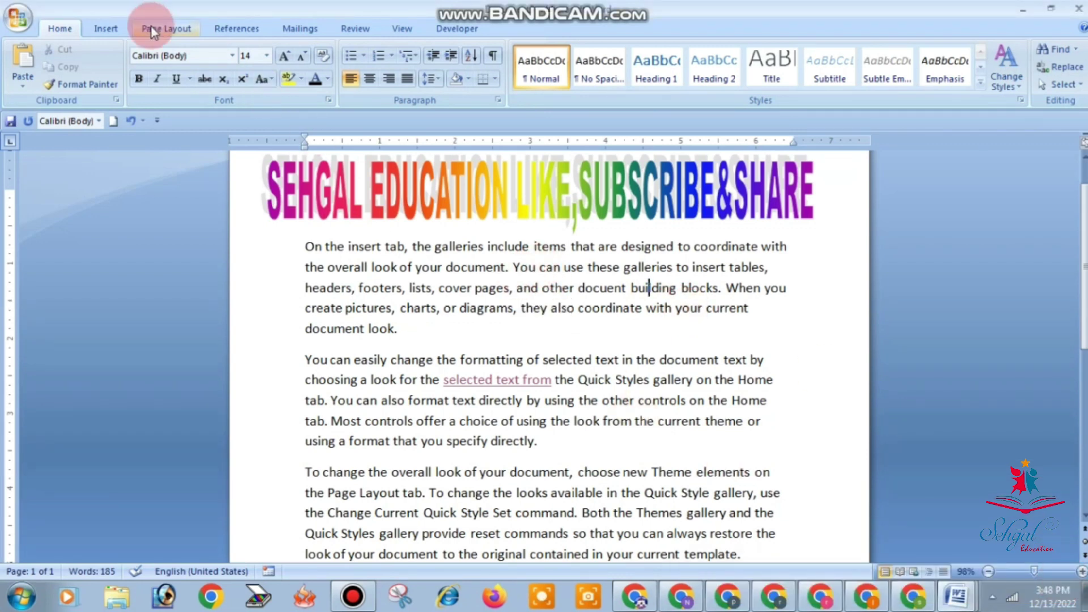
drag(514, 308, 577, 308)
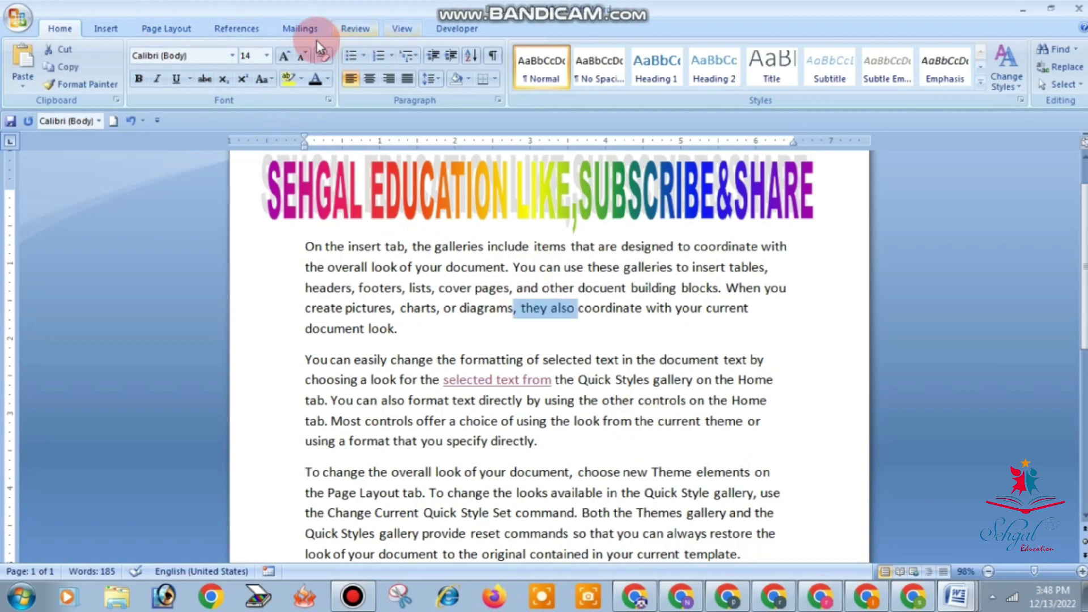
click(526, 360)
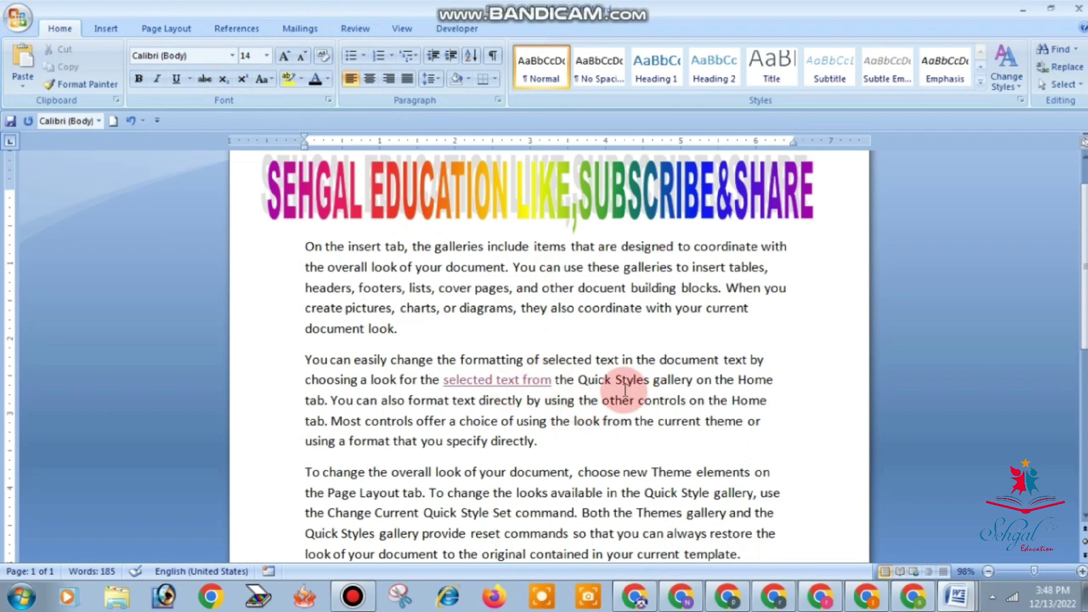
key(alt+Tab)
Highlight question 7's 'Current Date' answer and its Alt+Shift+D shortcut
scroll(507, 360, down, 1)
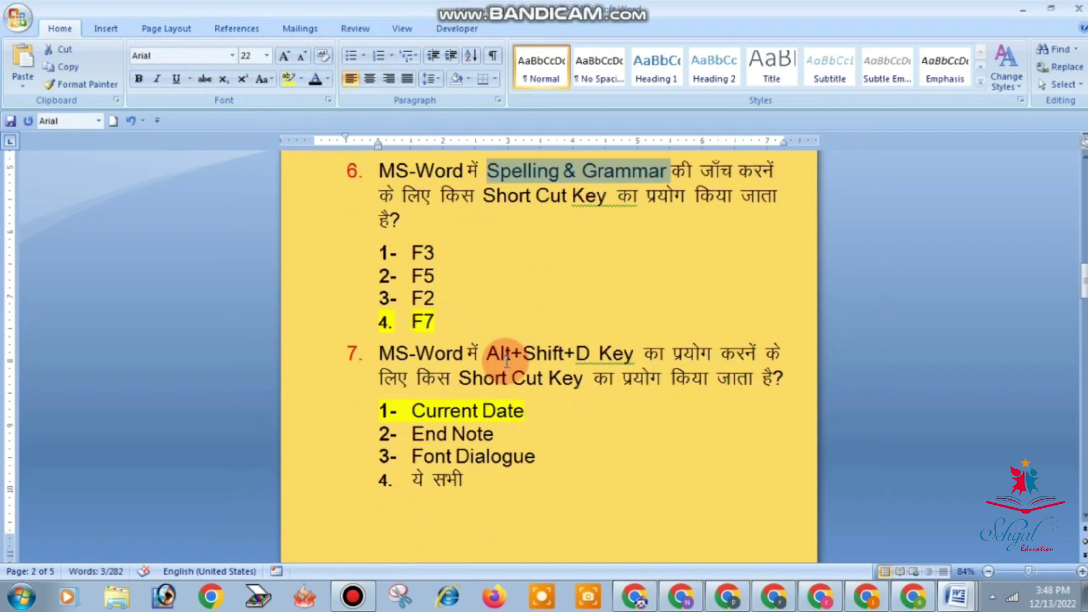
scroll(507, 360, down, 1)
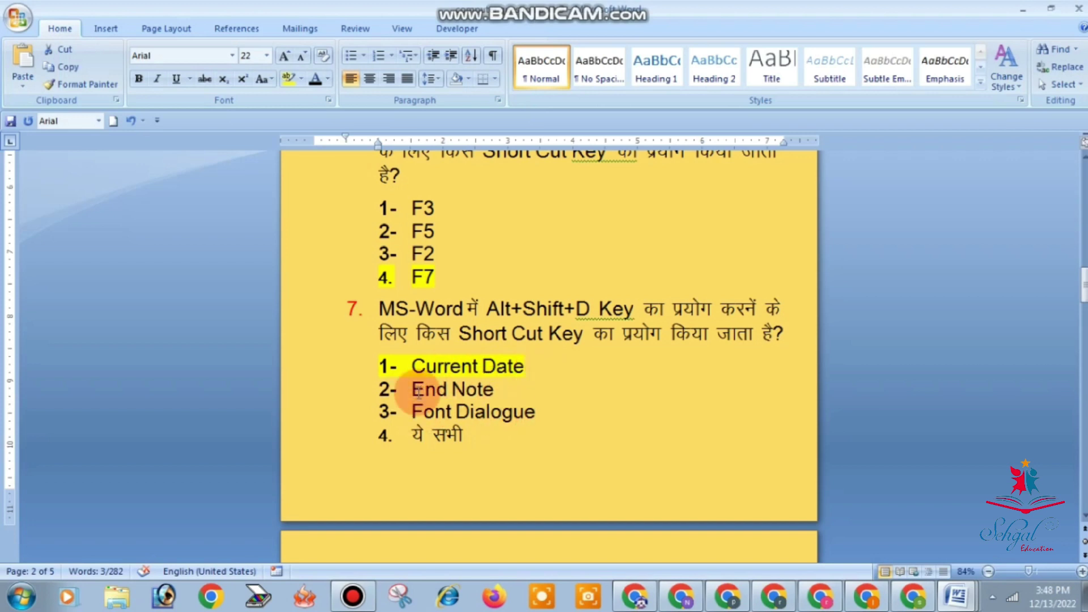
triple_click(526, 368)
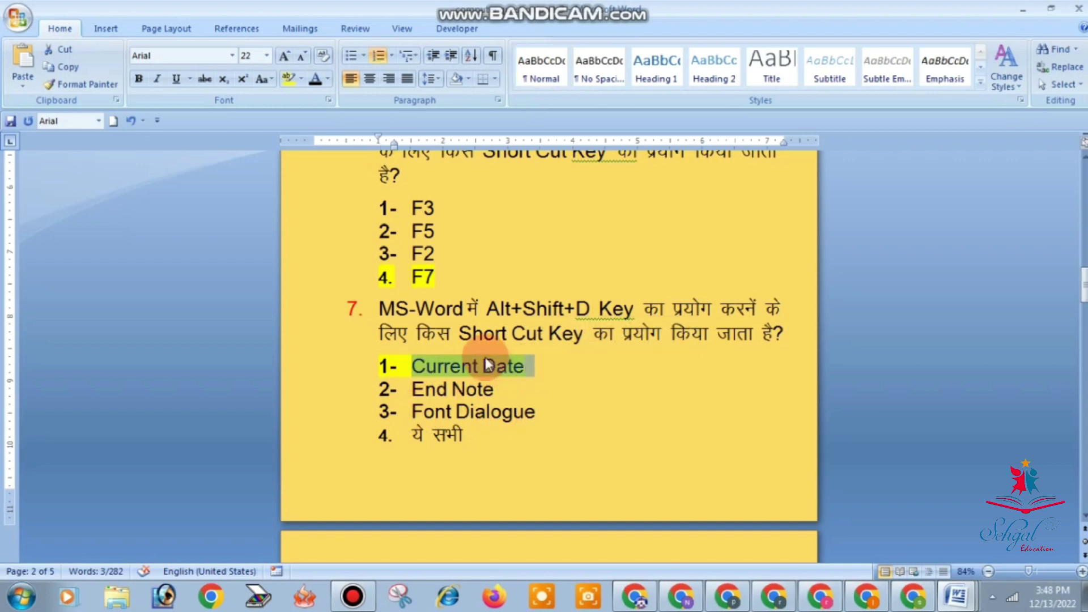
mouse_move(487, 309)
mouse_down()
mouse_move(613, 303)
mouse_move(565, 320)
mouse_up()
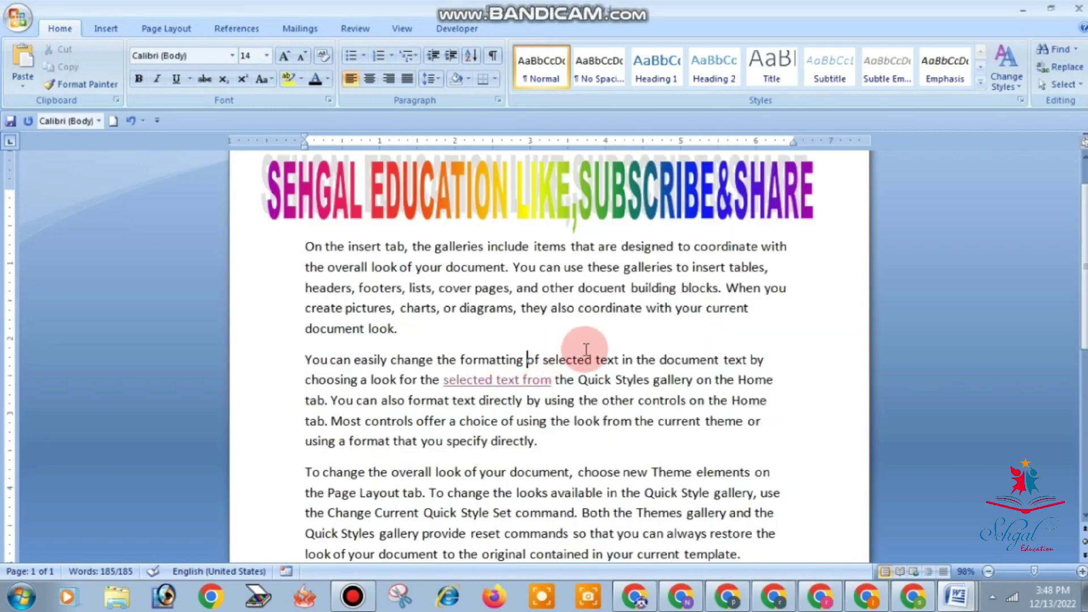
scroll(583, 348, down, 2)
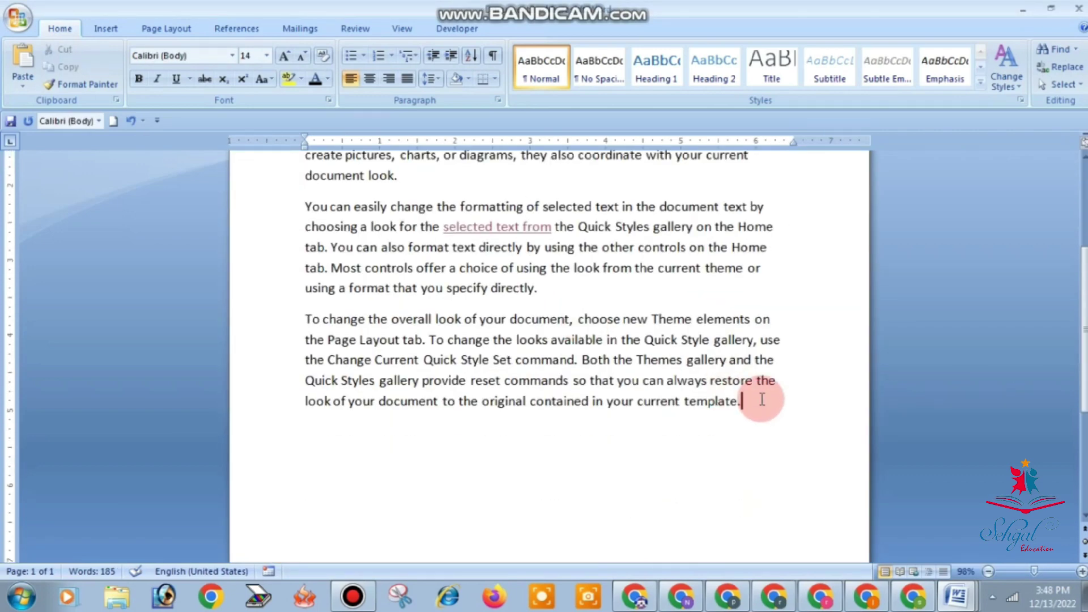
Insert today's date 12/13/2022 after 'template.' with Alt+Shift+D and check it against the system clock
key(alt+shift+d)
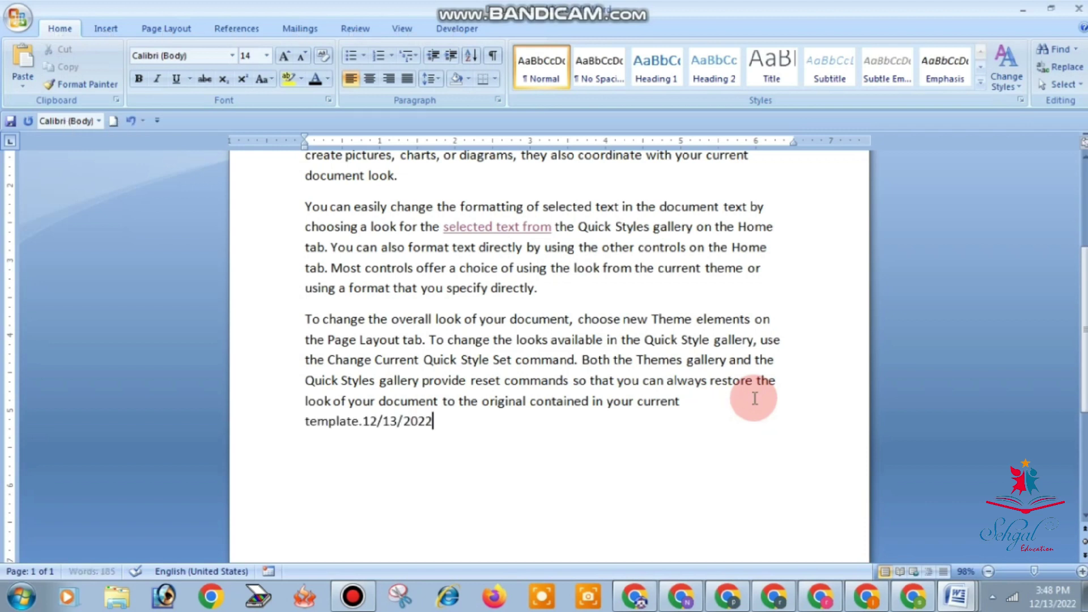
click(404, 431)
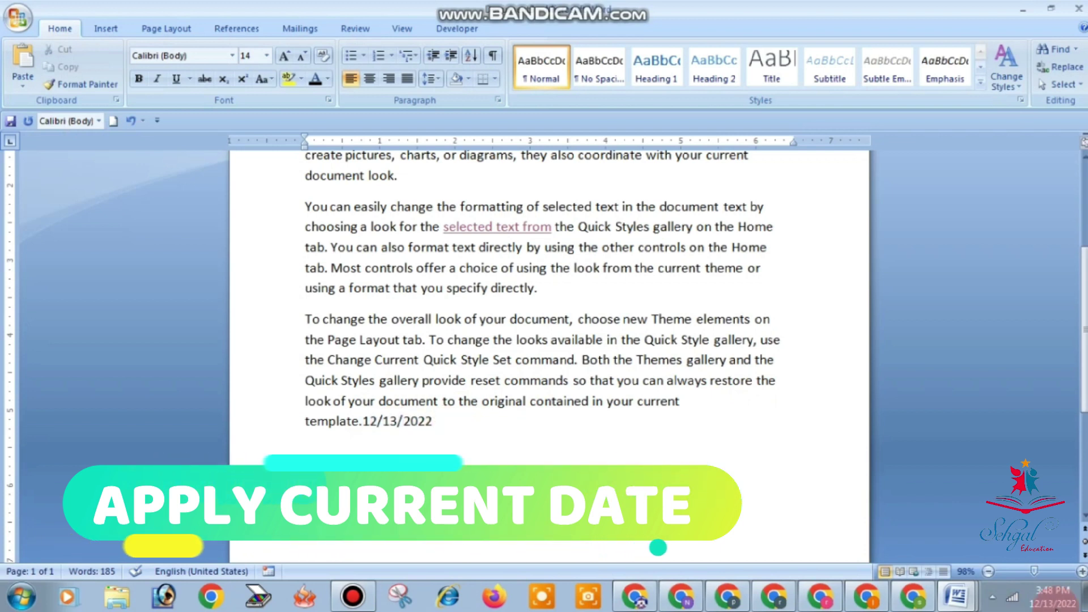
click(1061, 597)
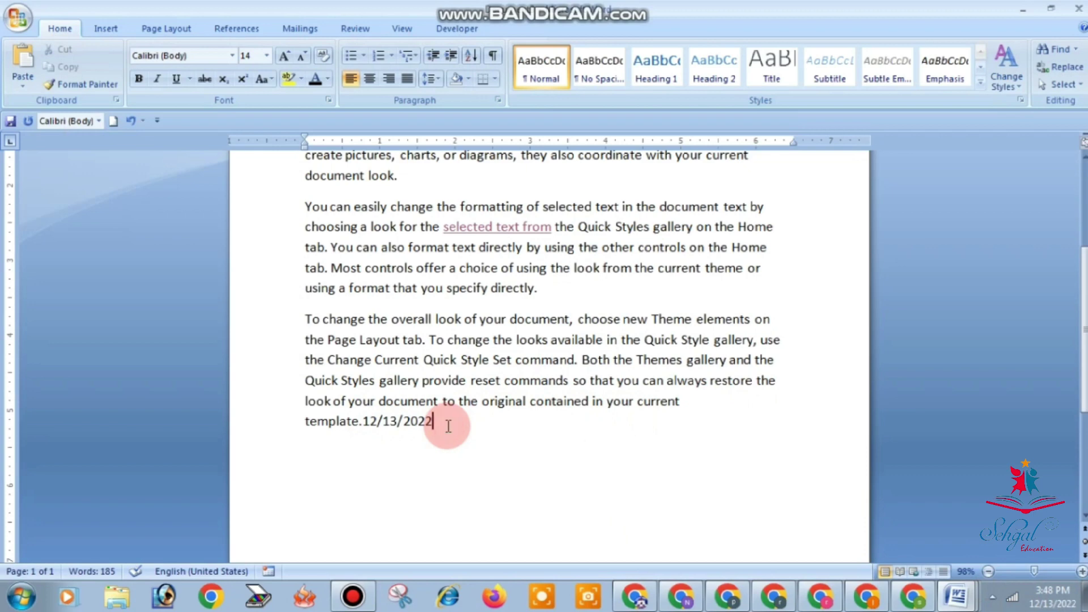
key(alt+Tab)
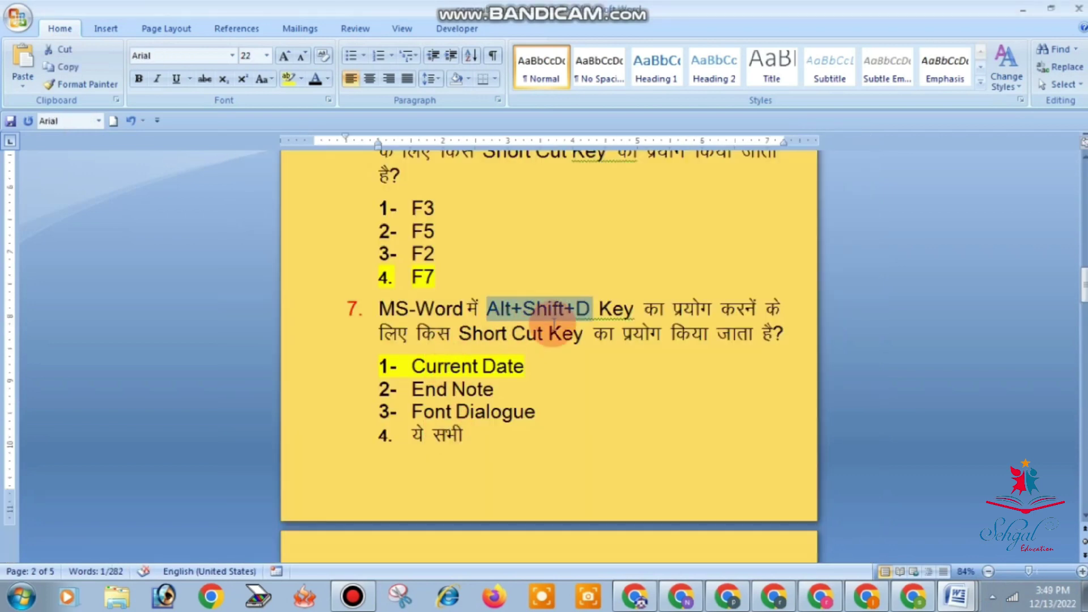
Scroll the quiz down to question 8 on the Justify Align shortcut
scroll(567, 380, down, 1)
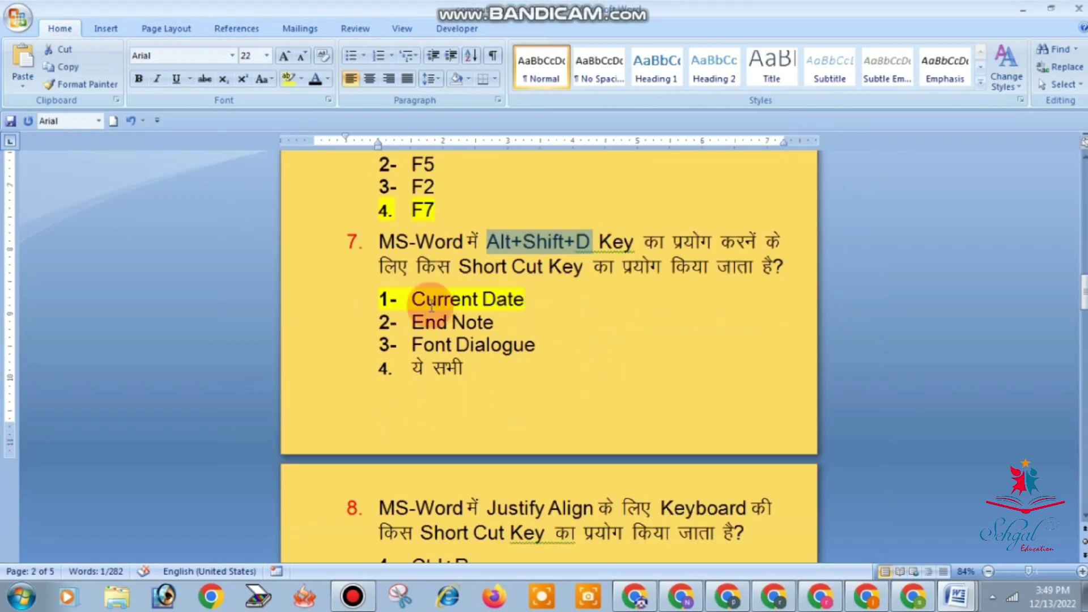
scroll(573, 337, down, 1)
scroll(566, 329, down, 1)
scroll(566, 325, down, 1)
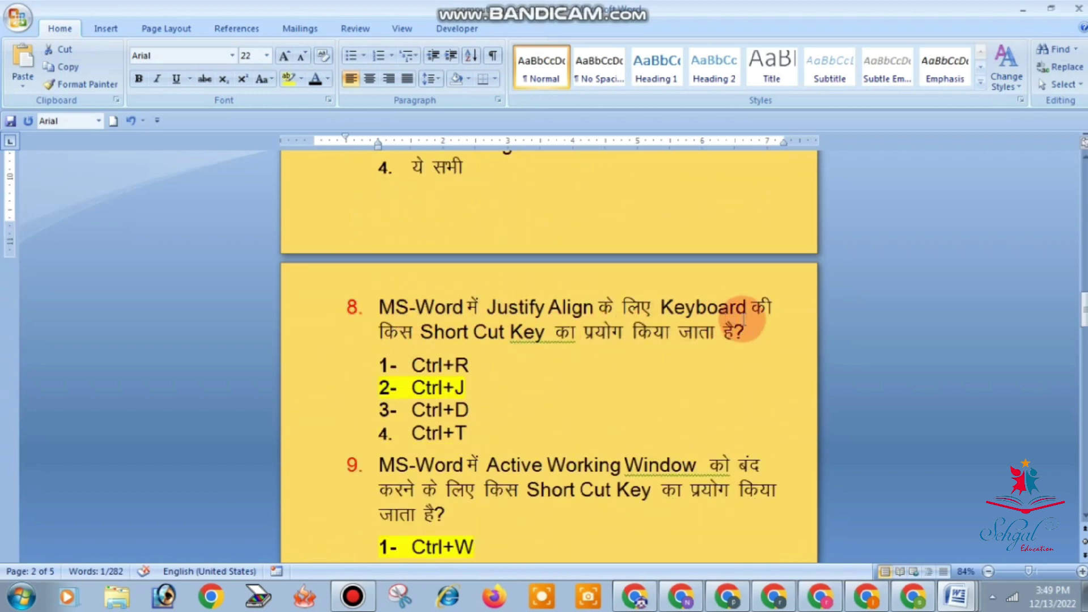
click(354, 596)
click(355, 599)
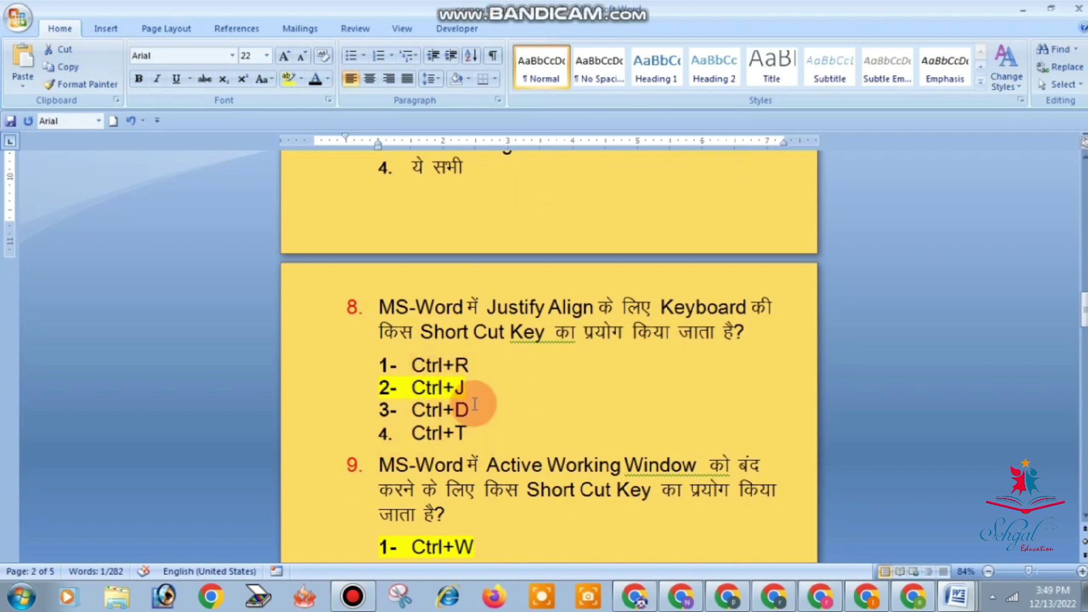
Highlight the Ctrl+J answer in question 8
drag(412, 388, 464, 391)
click(464, 391)
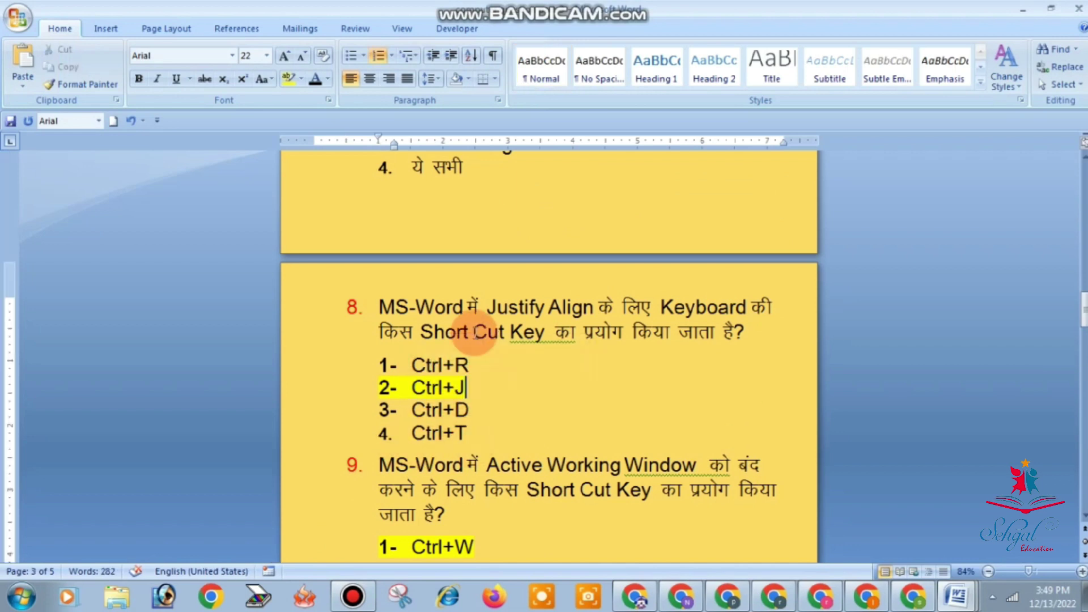
key(alt+Tab)
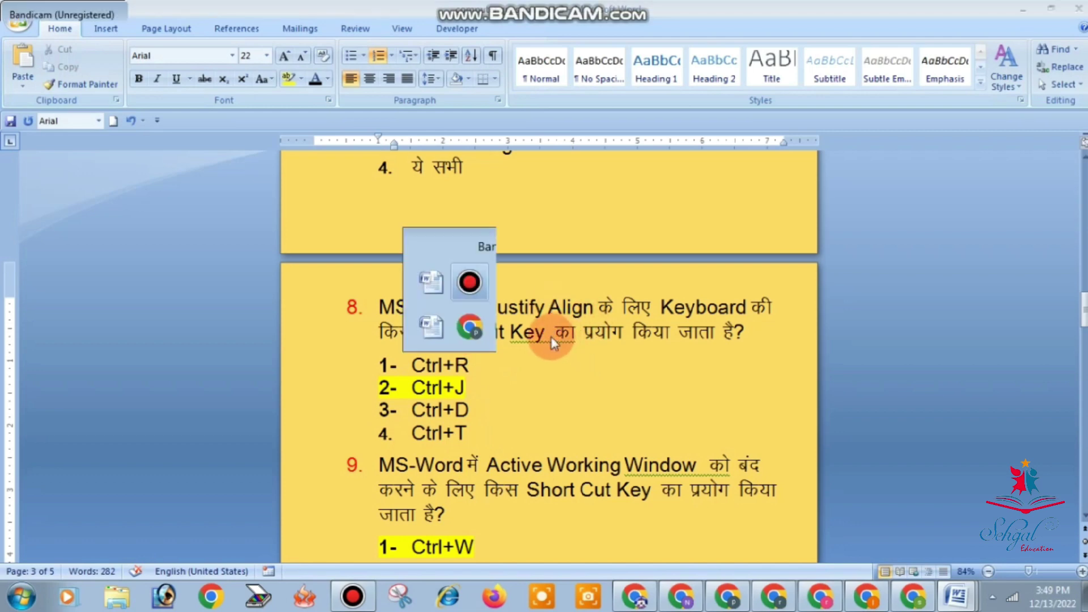
key(alt+Tab)
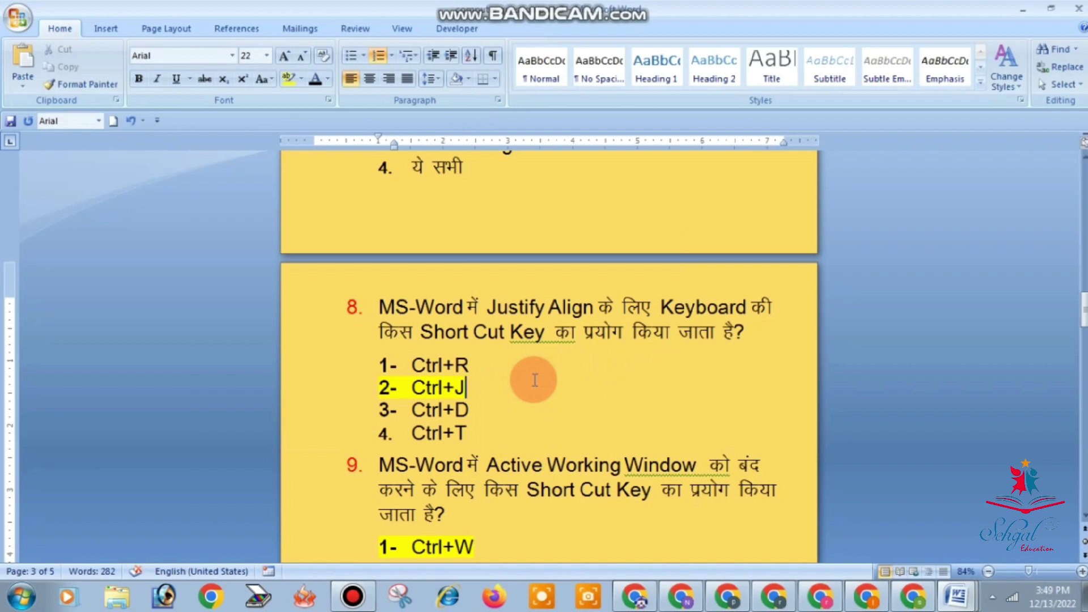
Justify the sample text's last paragraph and the paragraph before it with Ctrl+J
key(alt+Tab)
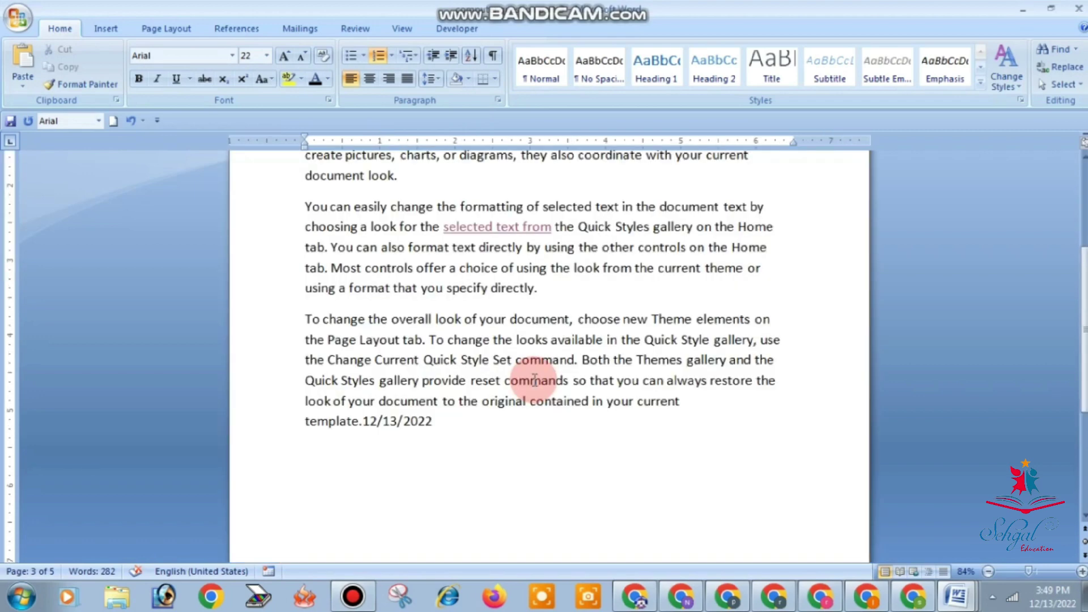
scroll(539, 416, up, 1)
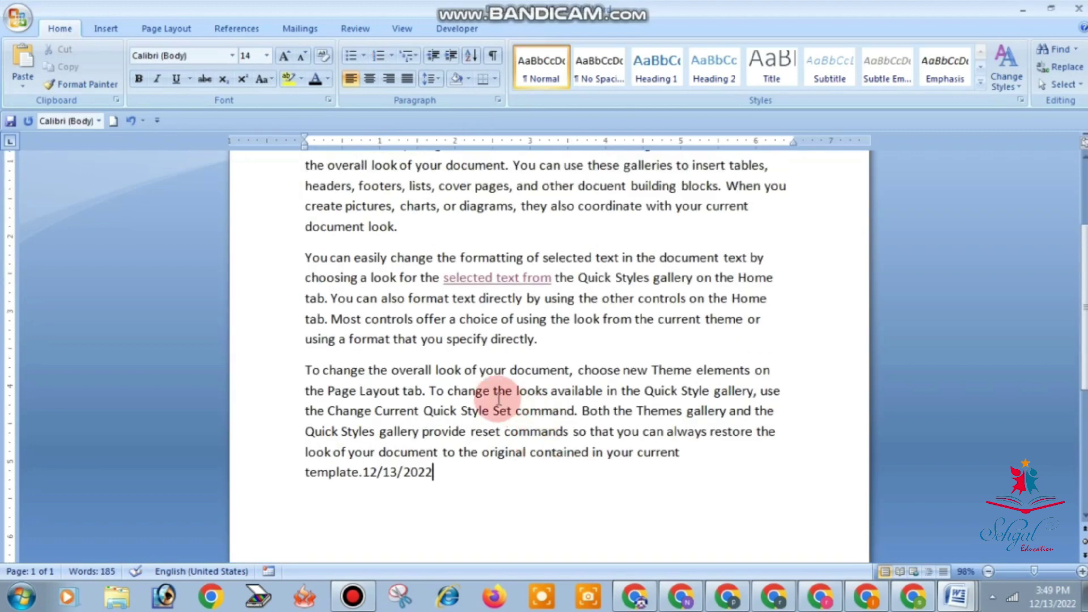
drag(305, 369, 658, 459)
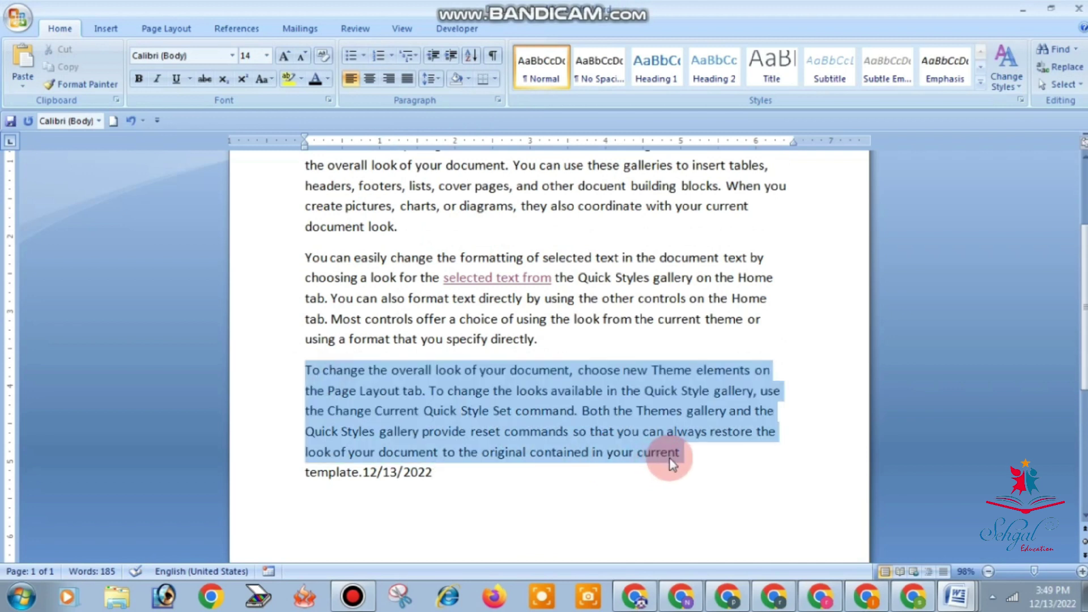
key(ctrl+j)
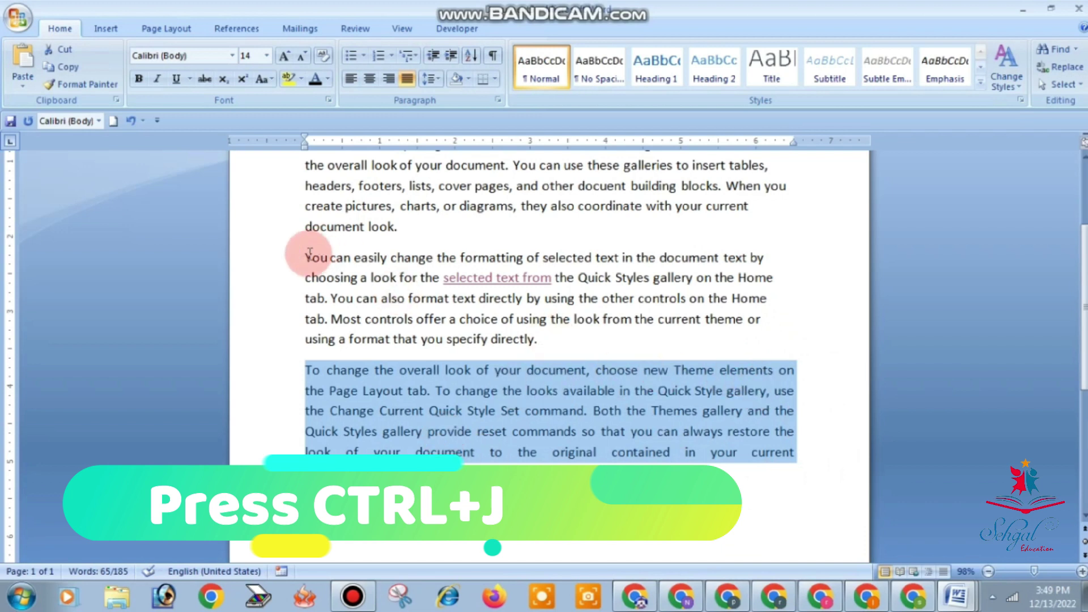
drag(310, 253, 526, 334)
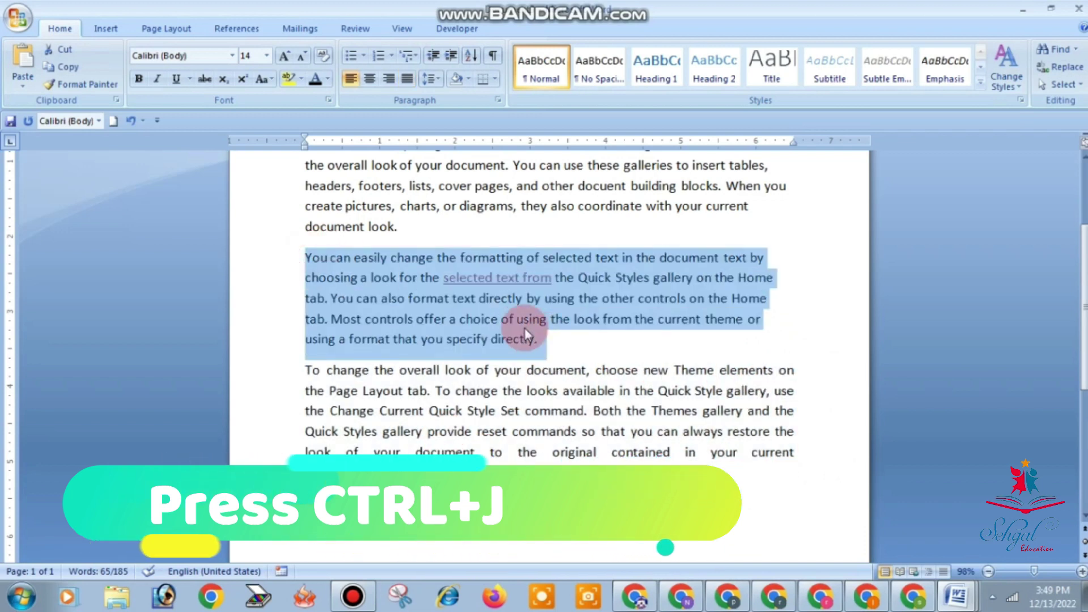
key(ctrl+j)
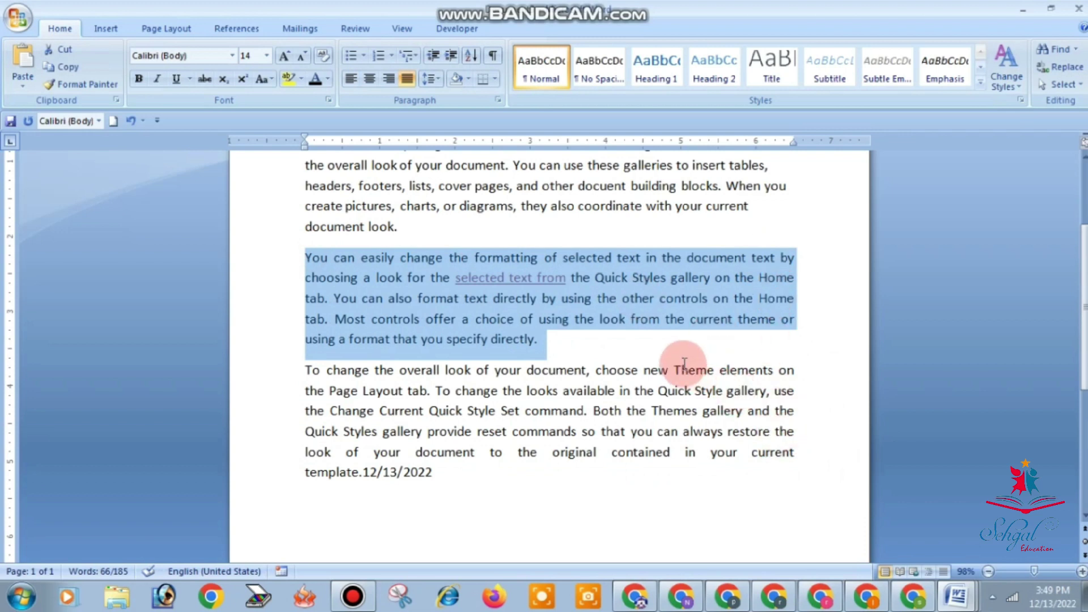
key(alt)
click(408, 85)
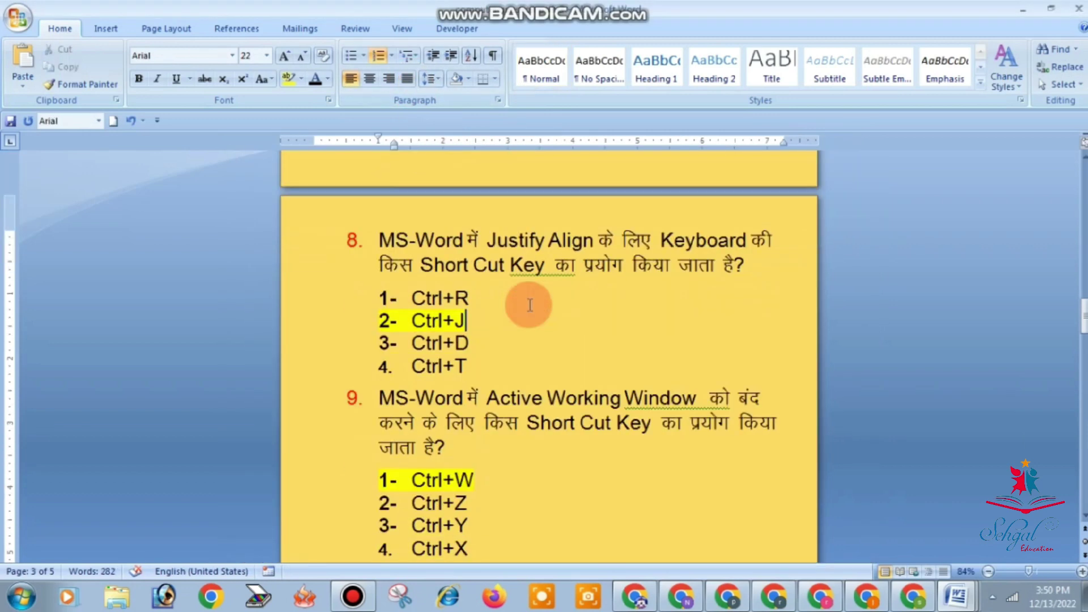
Highlight the Ctrl+W answer in quiz question 9
scroll(530, 305, down, 3)
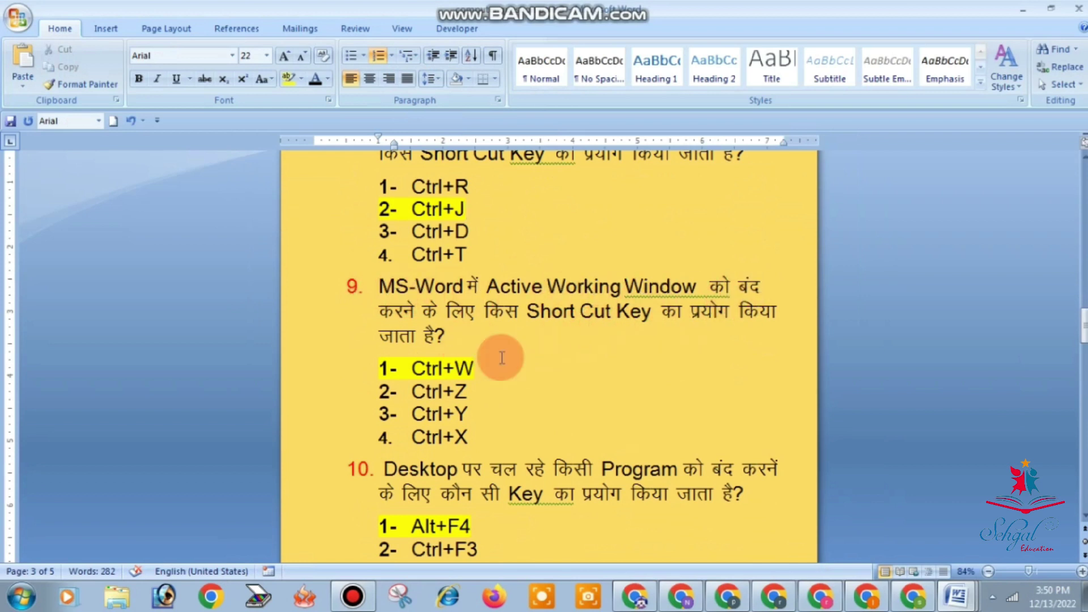
triple_click(466, 374)
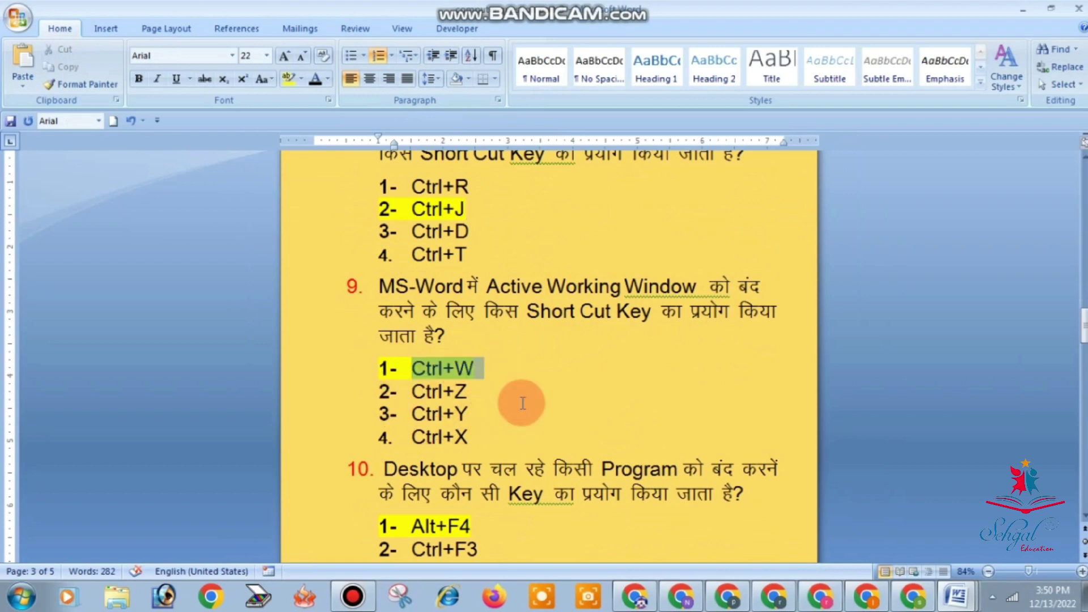
key(ctrl+w)
Press Ctrl+W on the sample document, then cancel the save prompt to keep it open
click(568, 346)
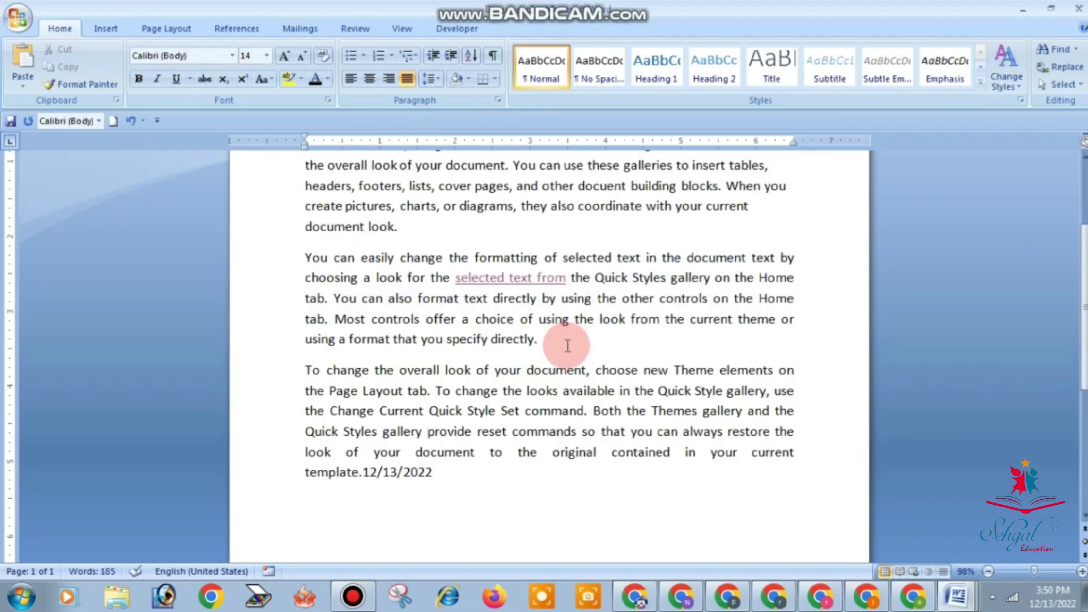
key(ctrl+w)
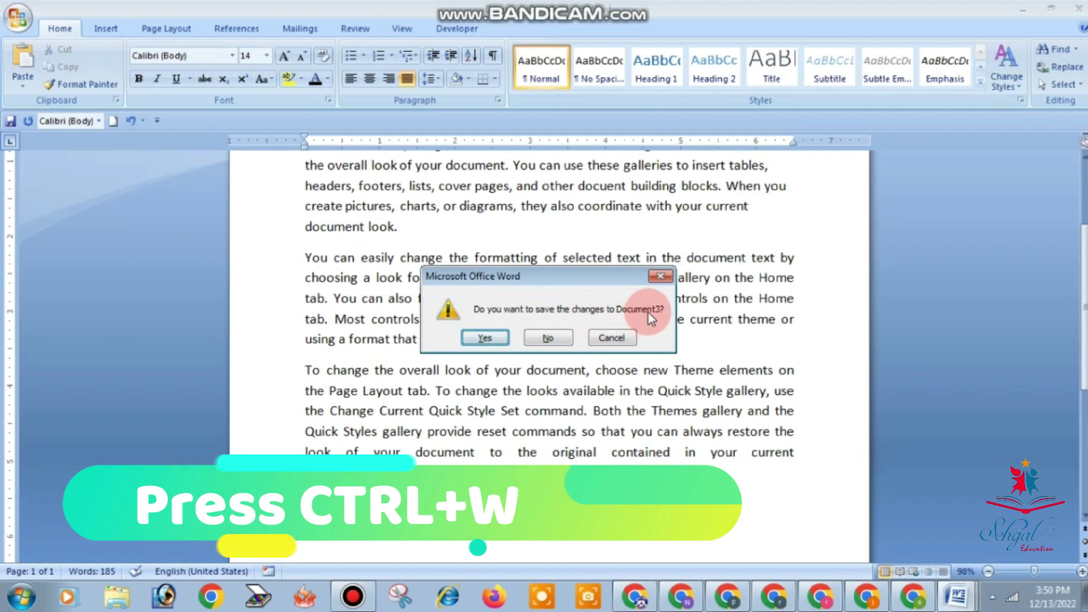
click(612, 338)
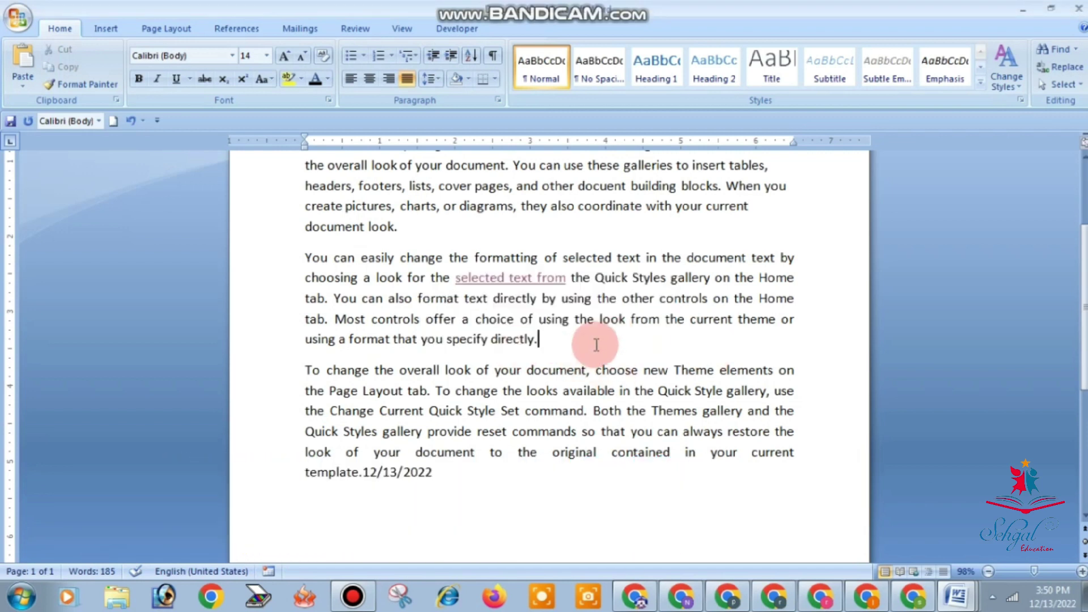
key(ctrl+w)
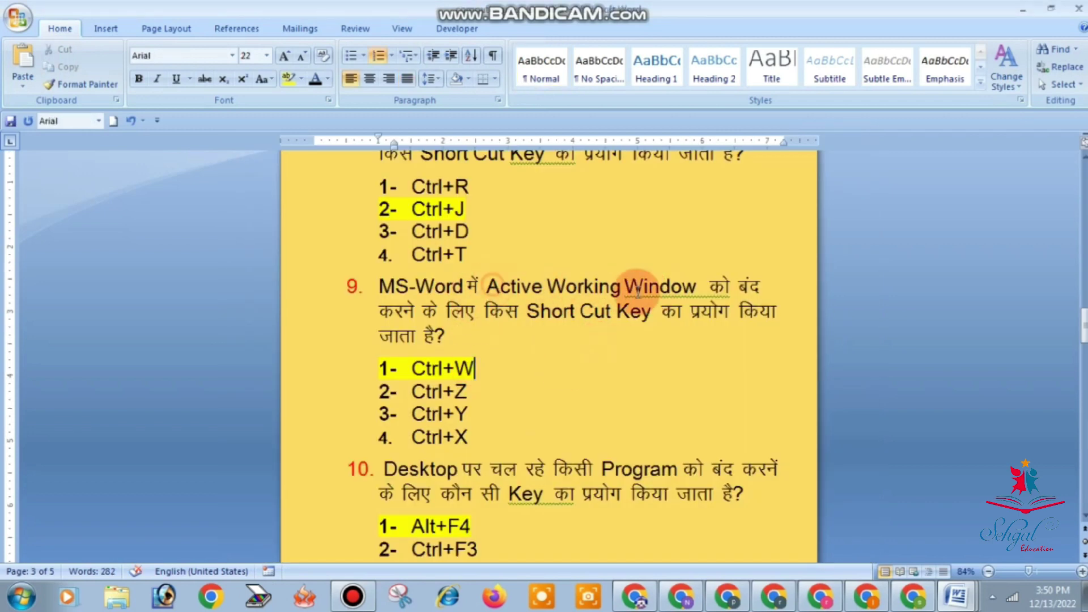
Highlight 'Active Working Window' in question 9 and bring question 10 into view
drag(486, 286, 709, 287)
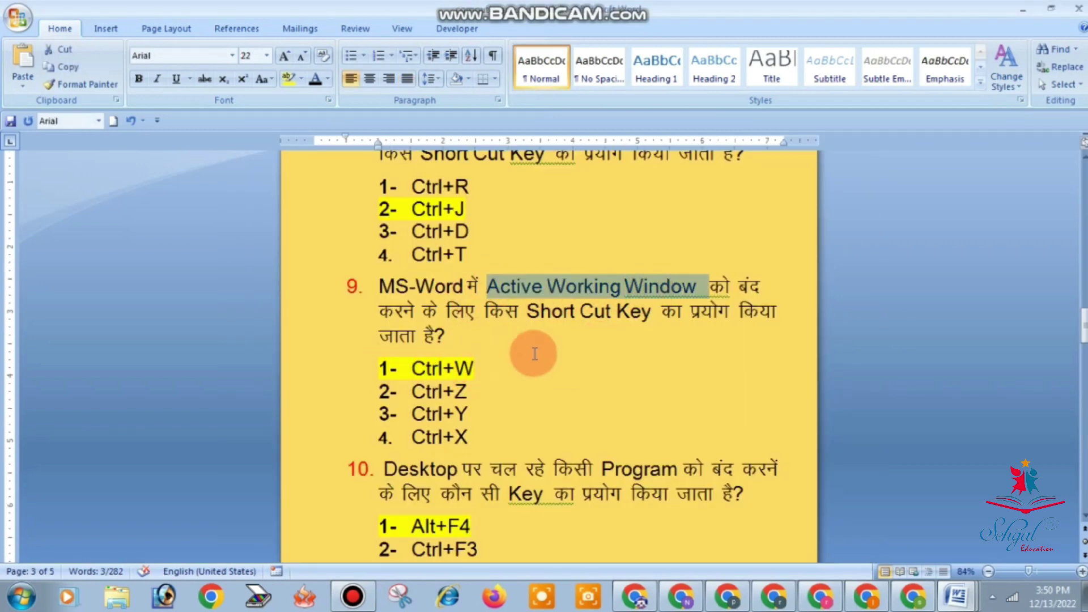
scroll(535, 353, down, 1)
scroll(532, 352, down, 2)
scroll(453, 346, down, 3)
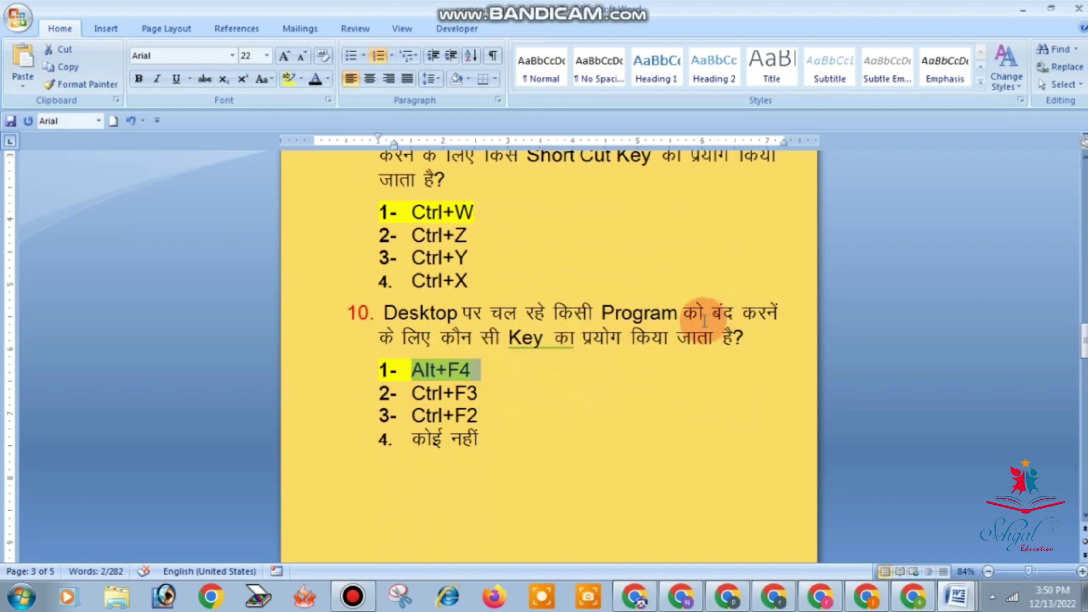
Press Alt+F4 on the sample document, then cancel the save prompt so Word stays open
key(alt+F4)
scroll(608, 283, up, 3)
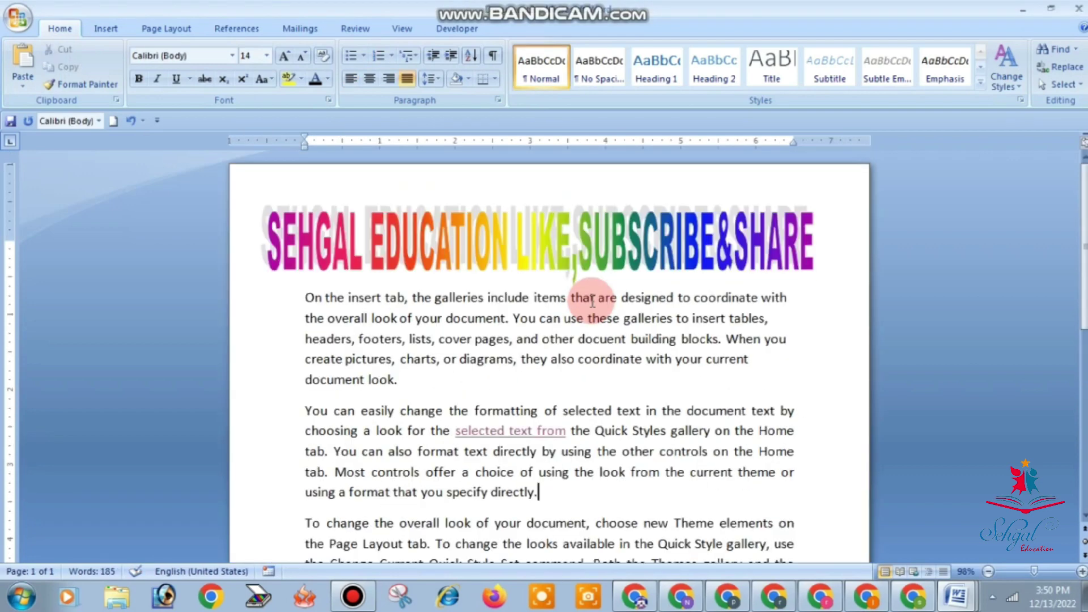
key(alt+F4)
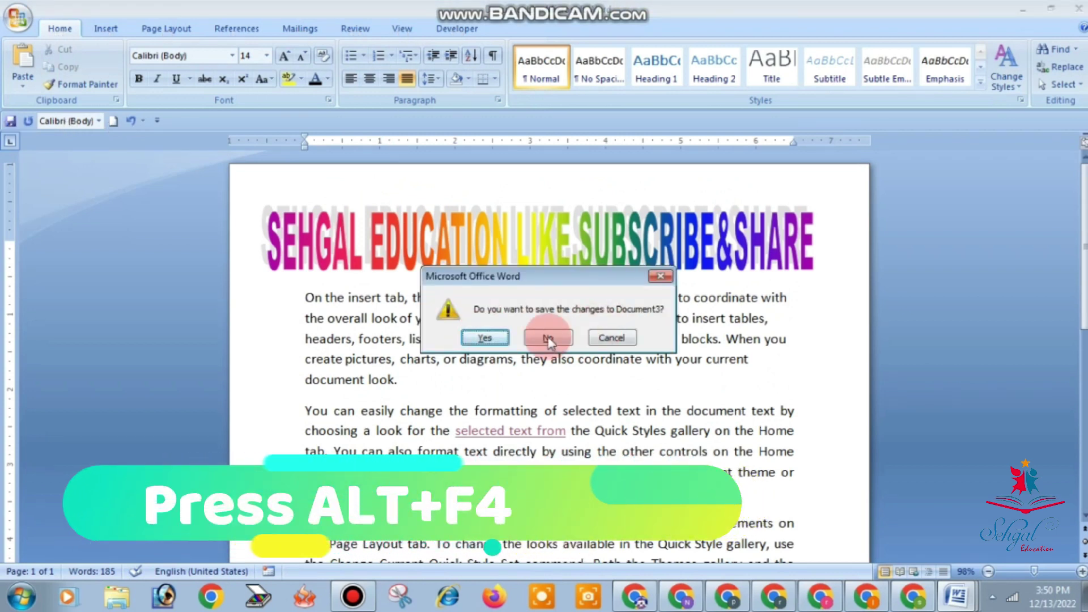
click(612, 338)
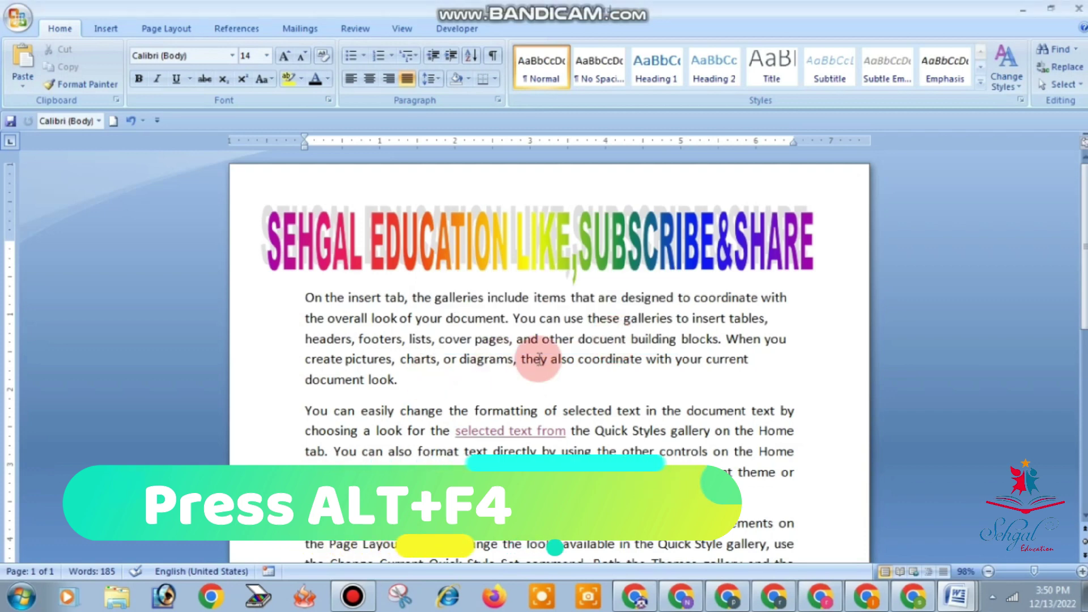
scroll(576, 364, down, 2)
scroll(576, 363, up, 1)
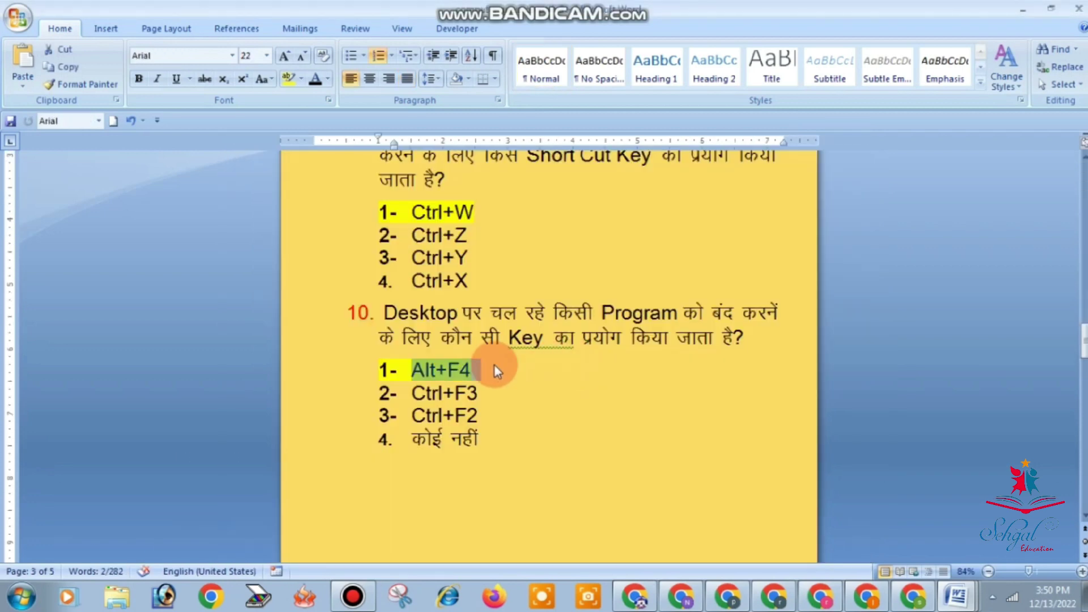
scroll(482, 366, up, 2)
scroll(483, 365, up, 3)
scroll(483, 365, up, 3)
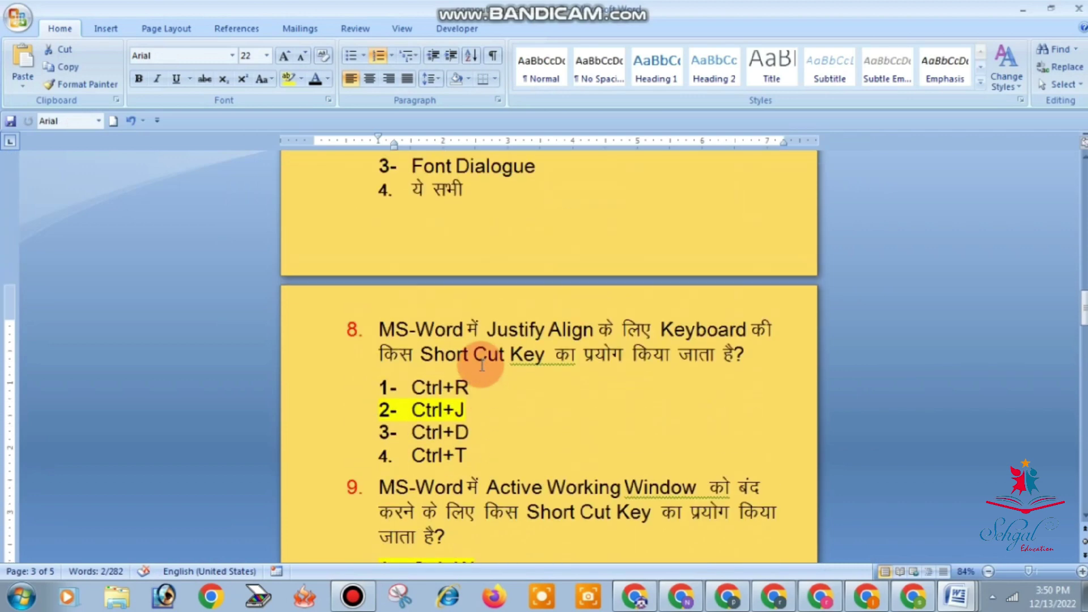
scroll(482, 365, up, 6)
scroll(483, 365, up, 1)
scroll(482, 365, up, 5)
scroll(482, 365, up, 4)
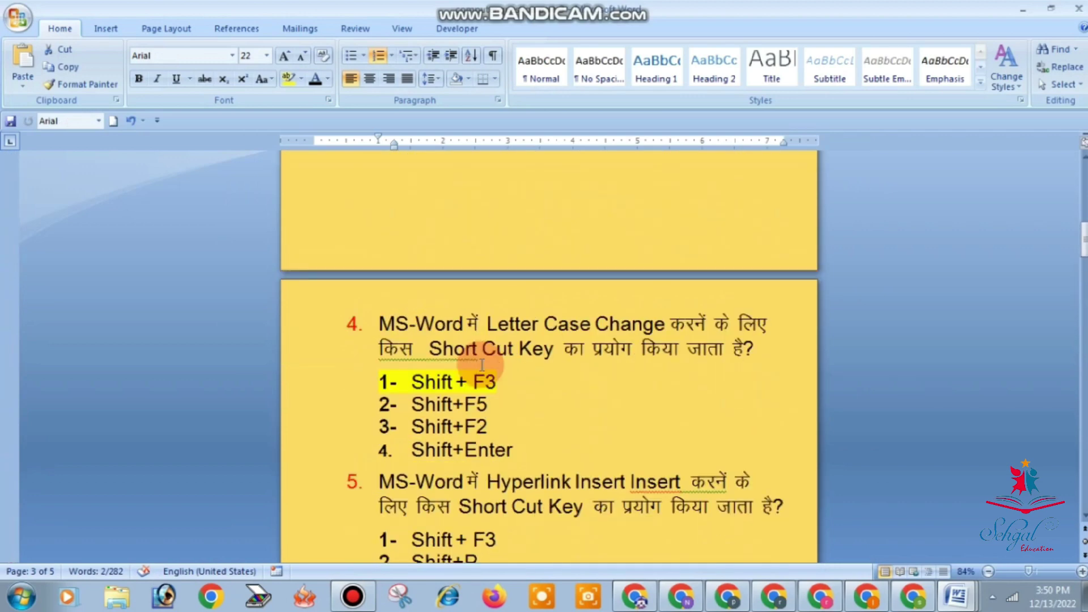
scroll(482, 364, up, 4)
scroll(482, 365, up, 3)
scroll(483, 365, up, 8)
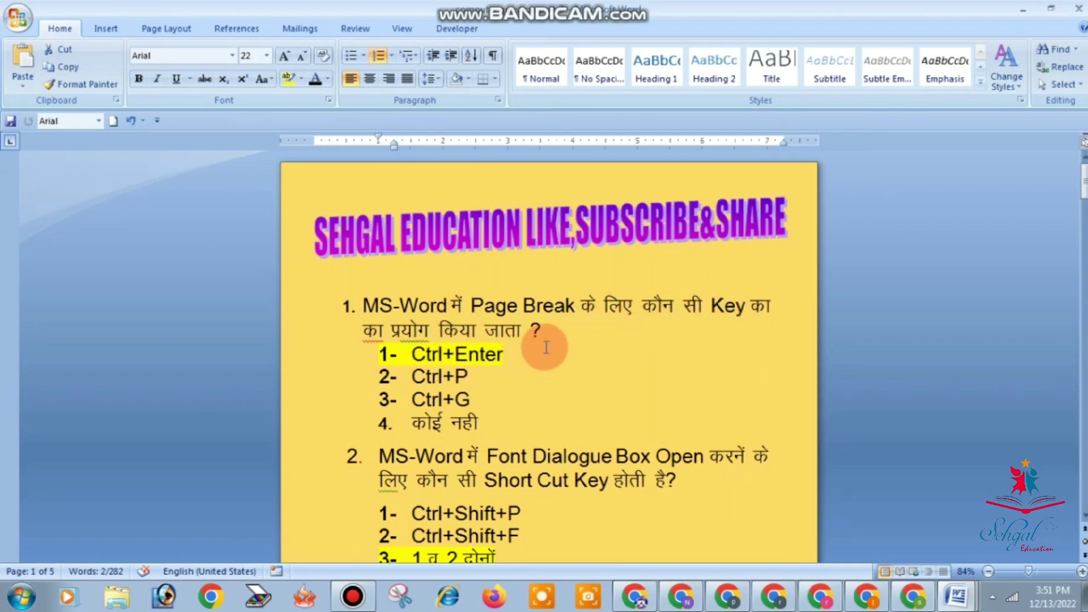
scroll(545, 347, down, 1)
scroll(544, 347, down, 1)
scroll(544, 347, down, 1)
scroll(544, 368, down, 1)
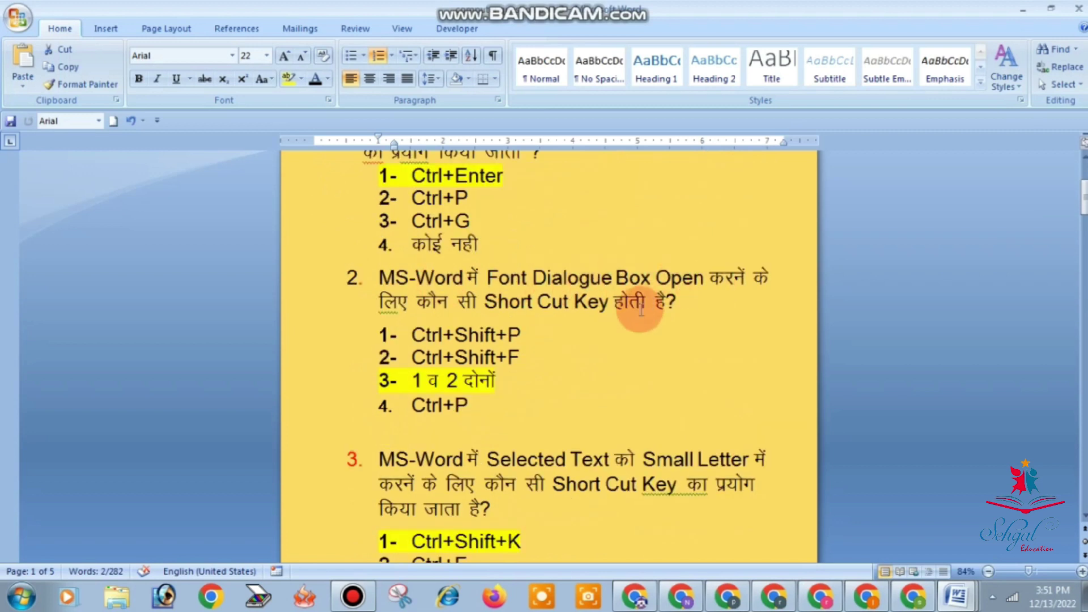
scroll(629, 306, down, 1)
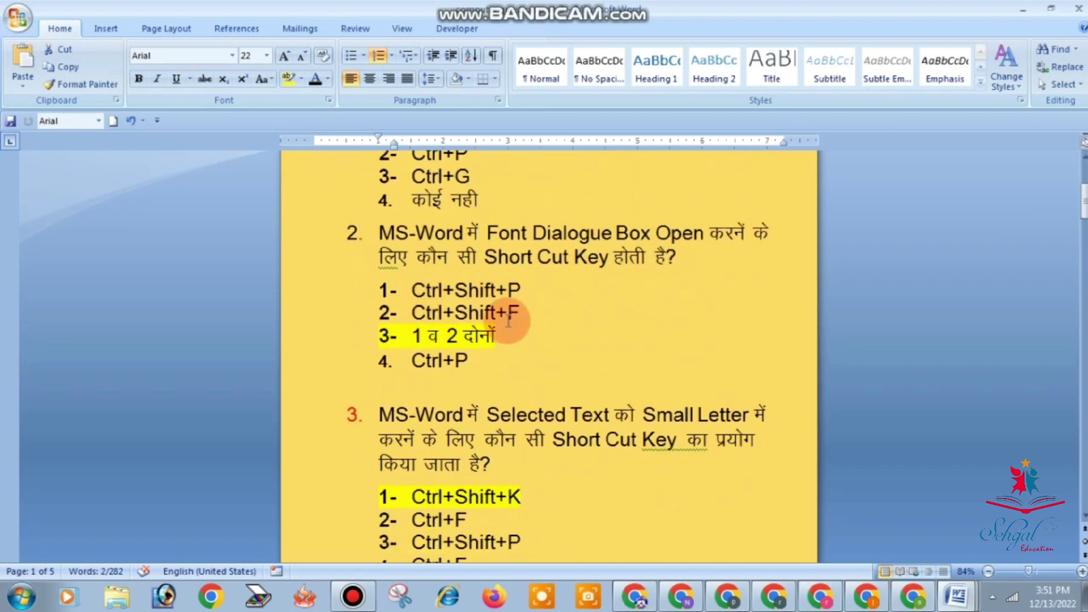
scroll(532, 322, down, 2)
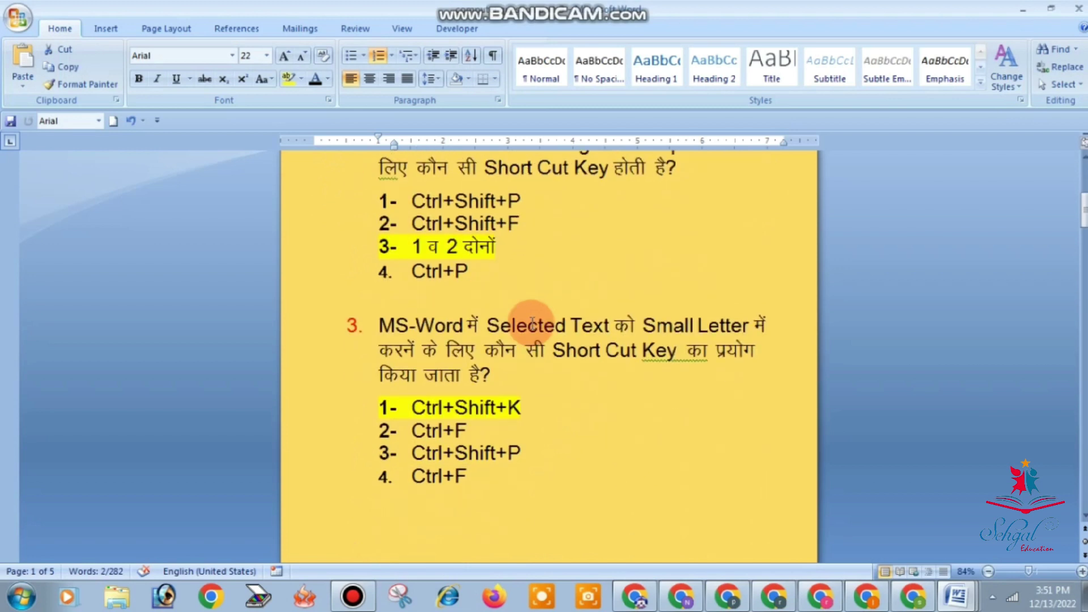
scroll(531, 306, down, 1)
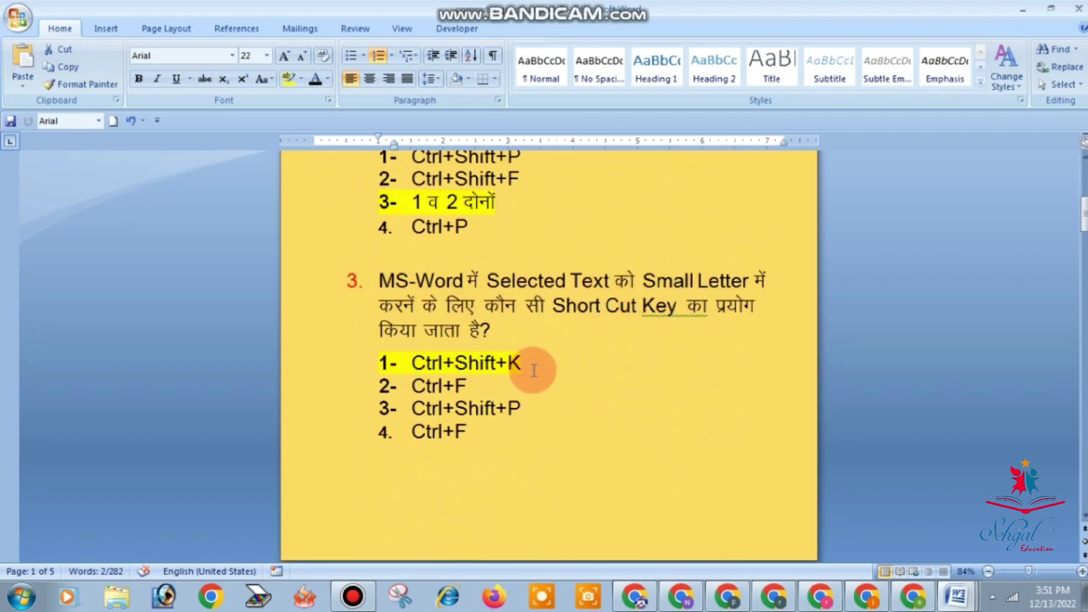
scroll(557, 365, down, 1)
scroll(557, 363, down, 1)
scroll(557, 360, down, 4)
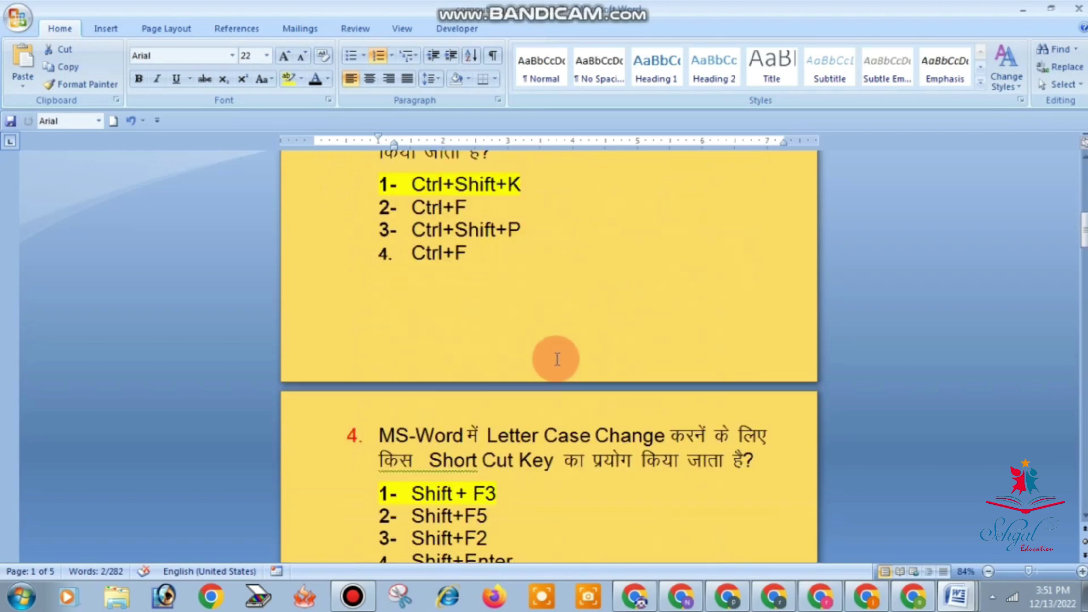
scroll(556, 361, down, 2)
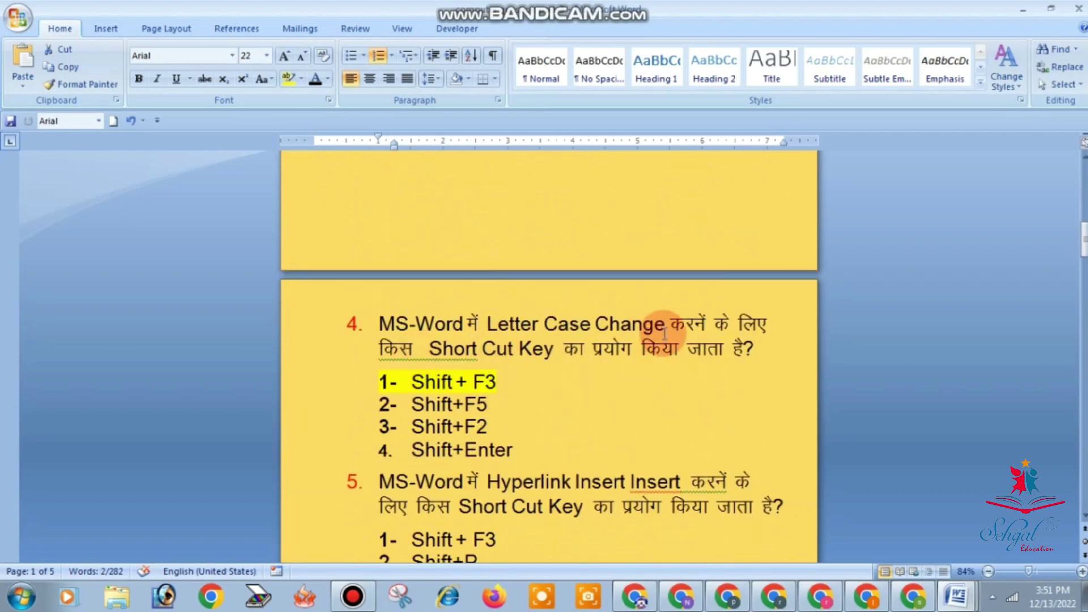
scroll(700, 340, down, 2)
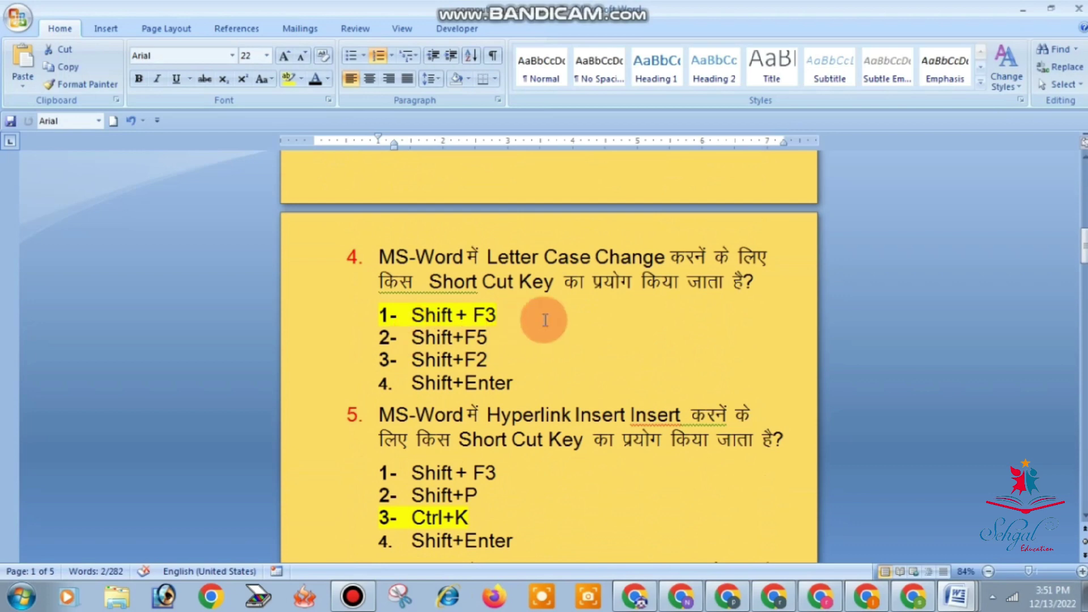
scroll(516, 315, down, 2)
scroll(510, 306, down, 2)
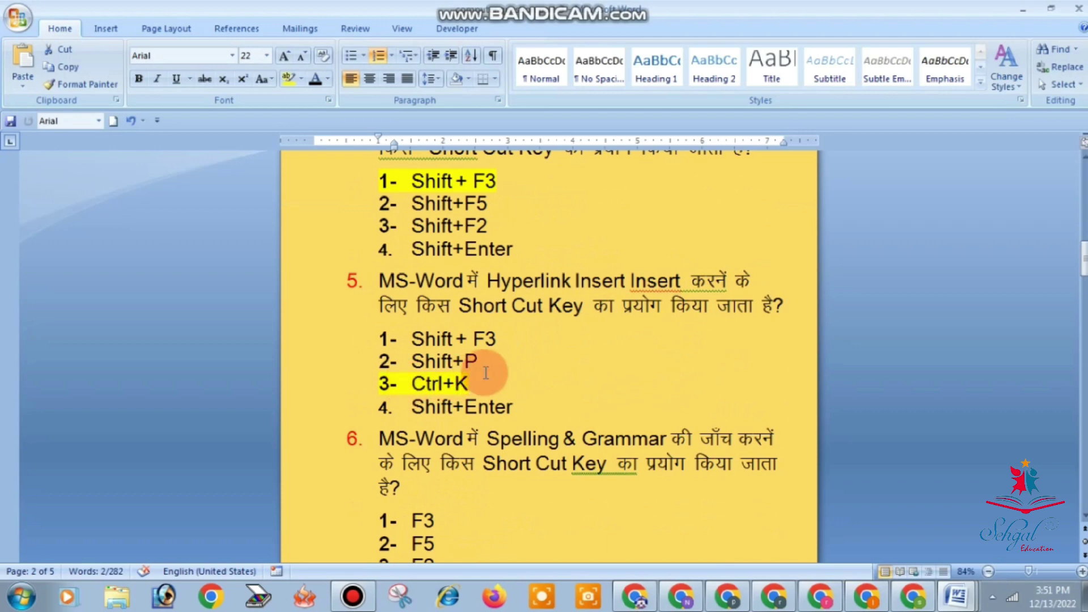
scroll(482, 357, down, 2)
scroll(486, 349, down, 1)
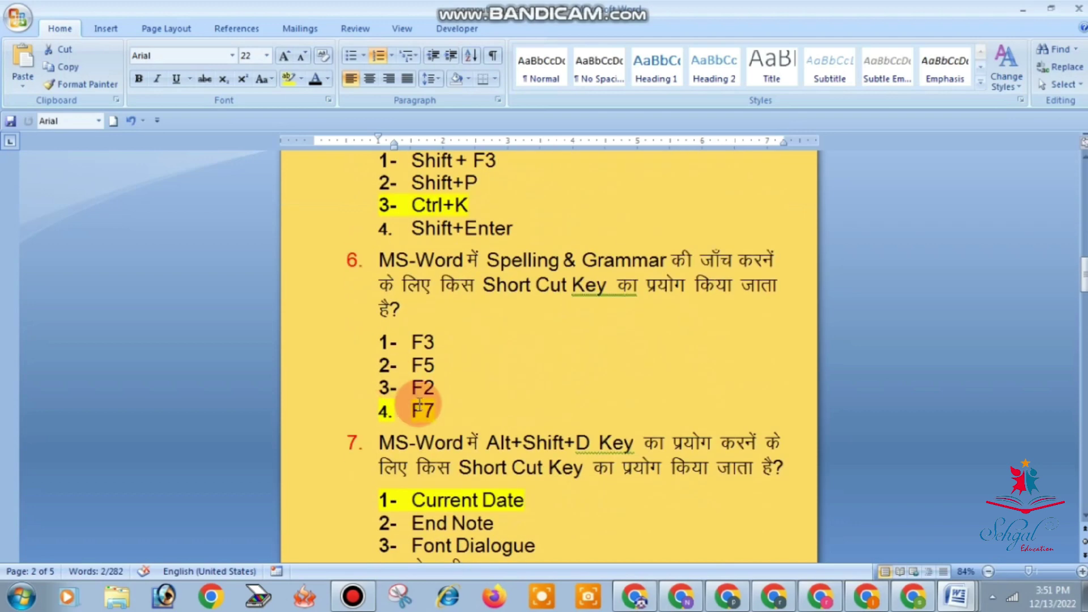
scroll(567, 381, down, 1)
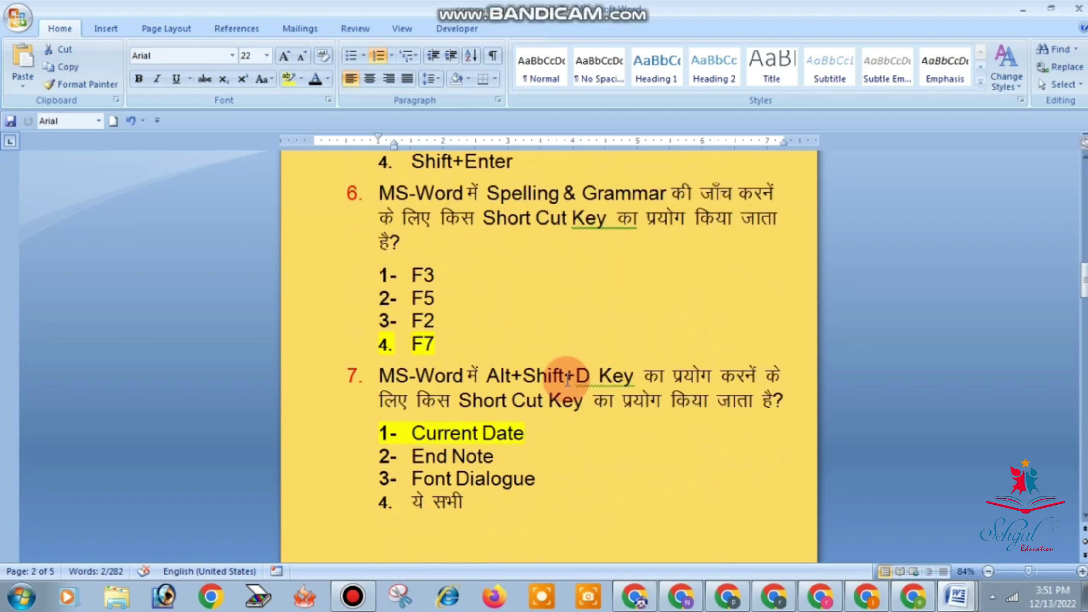
scroll(568, 379, down, 1)
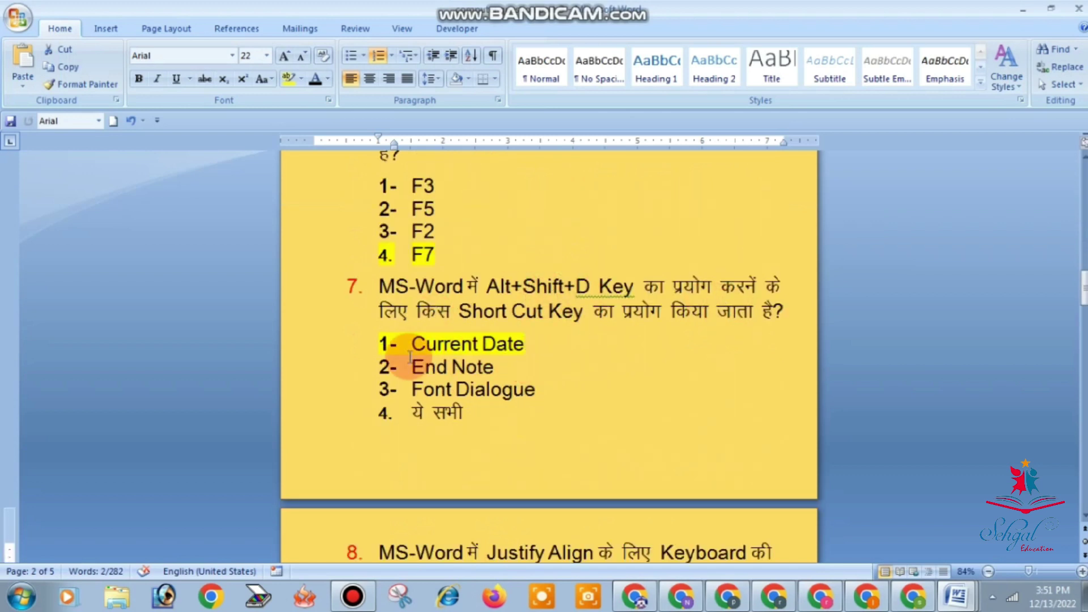
scroll(562, 347, down, 3)
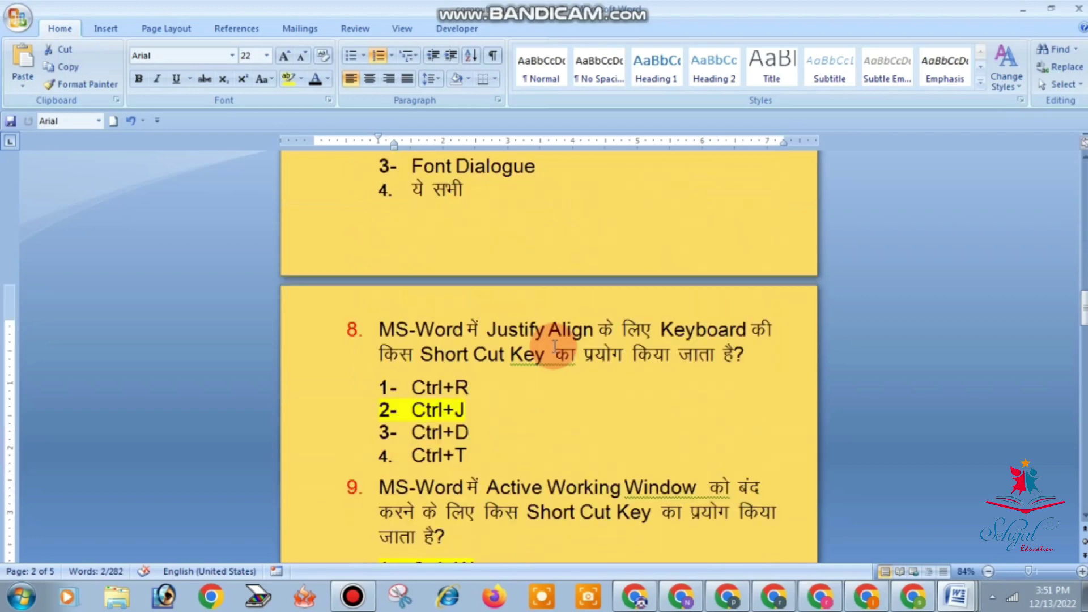
scroll(555, 346, down, 1)
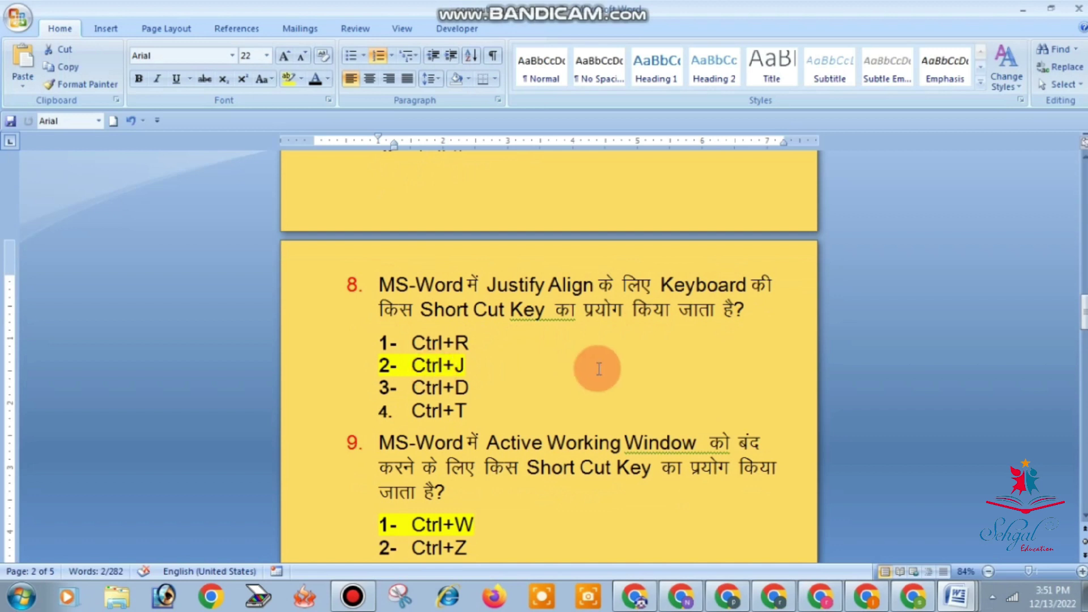
scroll(598, 369, down, 1)
scroll(601, 362, down, 1)
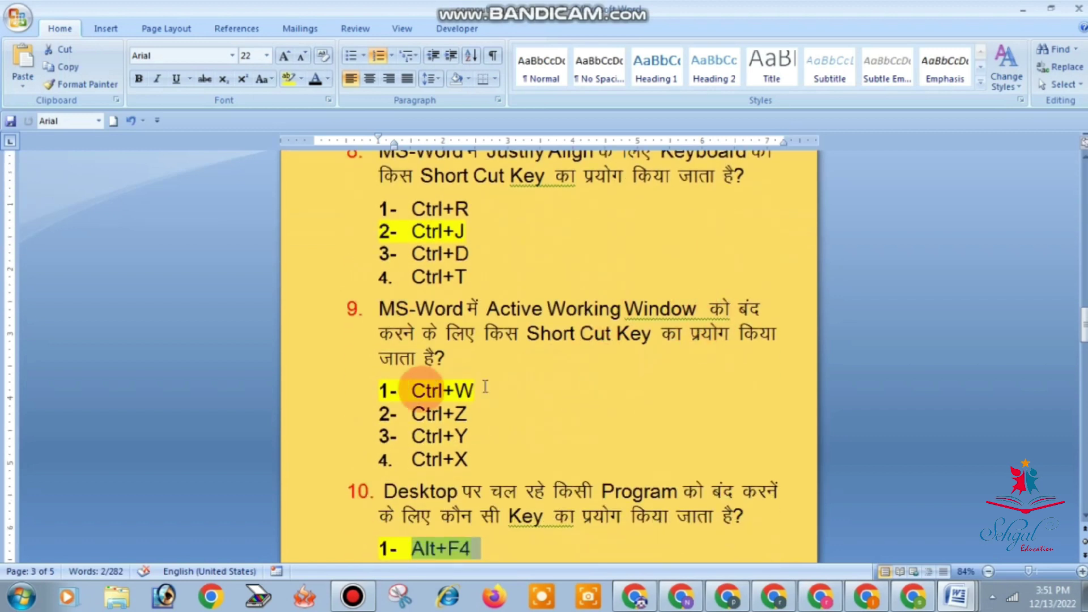
scroll(554, 399, down, 1)
scroll(554, 399, down, 1)
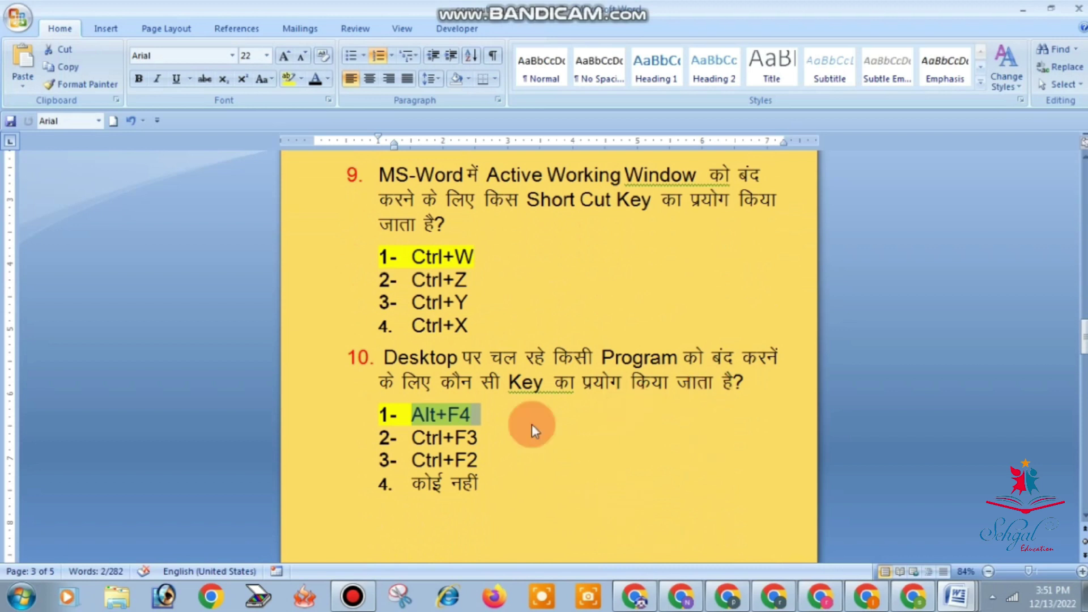
scroll(539, 397, down, 1)
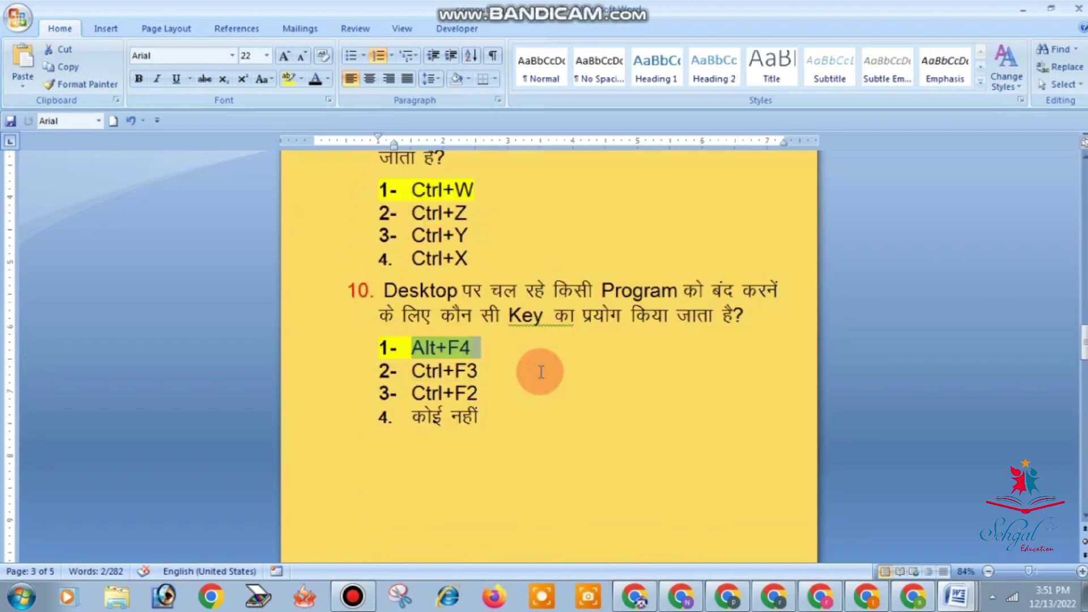
scroll(539, 369, down, 1)
scroll(537, 367, down, 1)
click(534, 365)
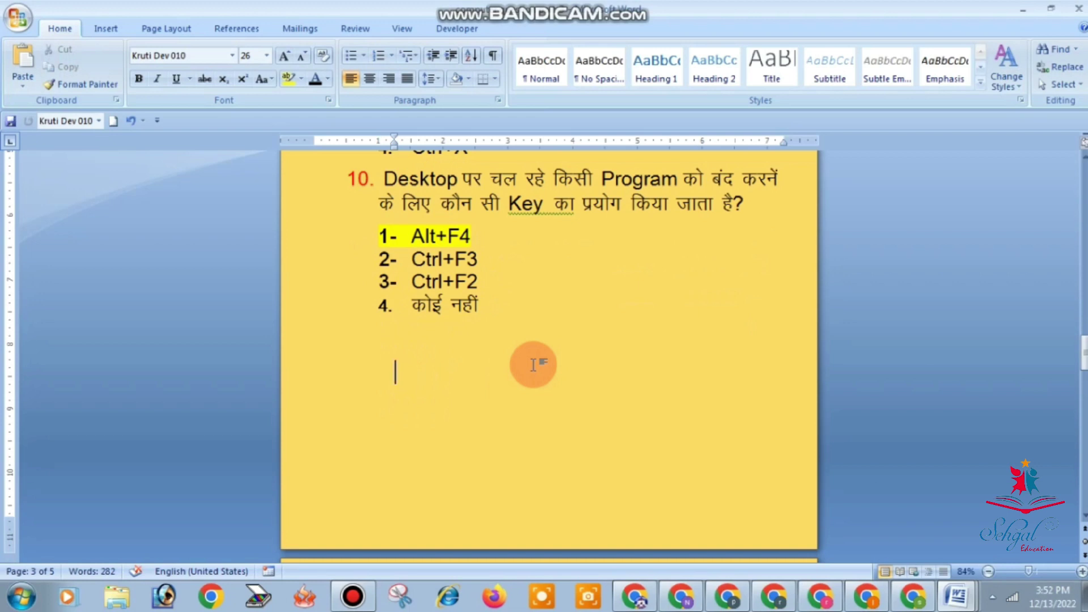
Type the Kruti Dev 010 character ज (key 't') on the blank line below question 10
text(t)
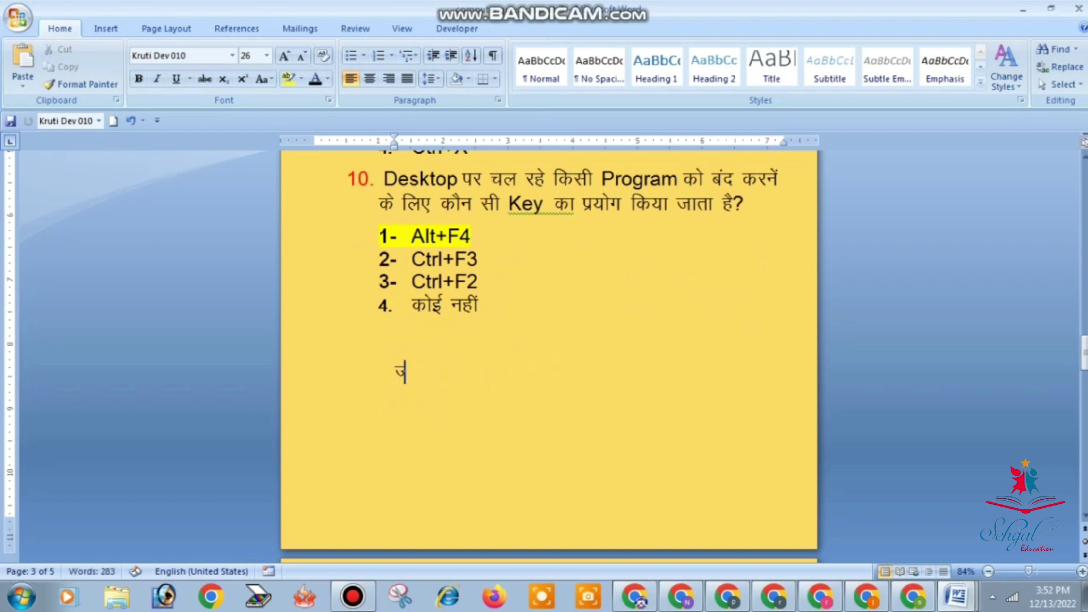